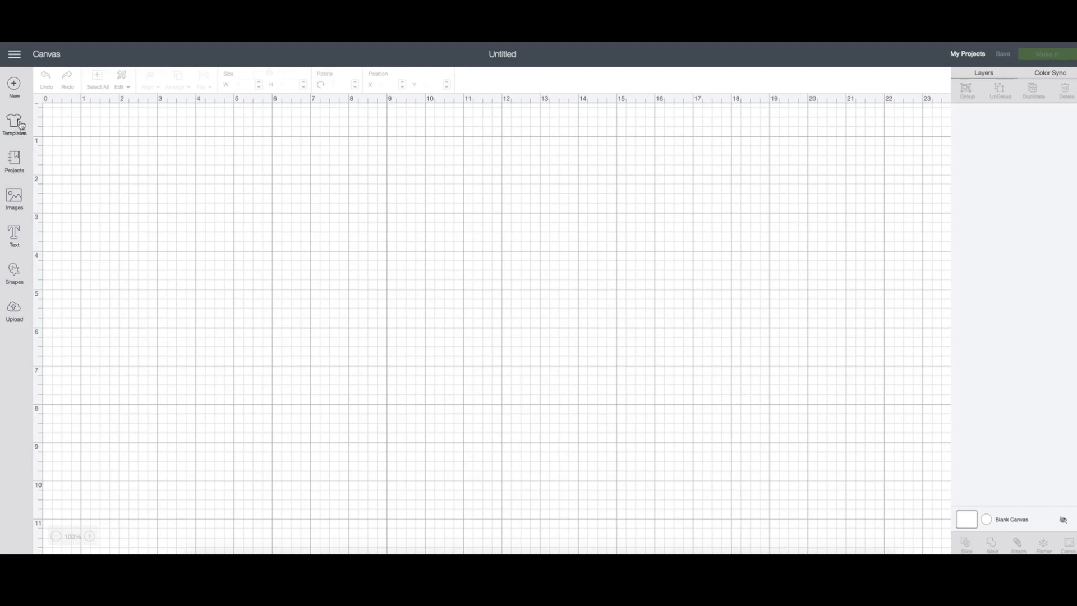
# Step: Load the Classic t-shirts template onto the canvas and set its size to Medium
pyautogui.click(19, 124)
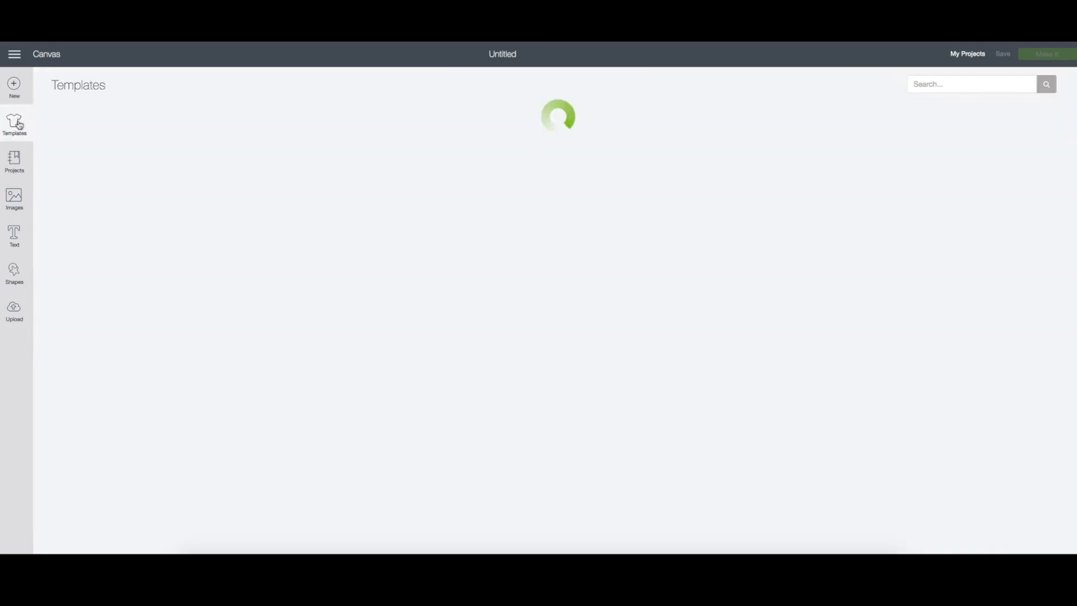
pyautogui.scroll(-4, 419, 261)
pyautogui.scroll(-10, 419, 260)
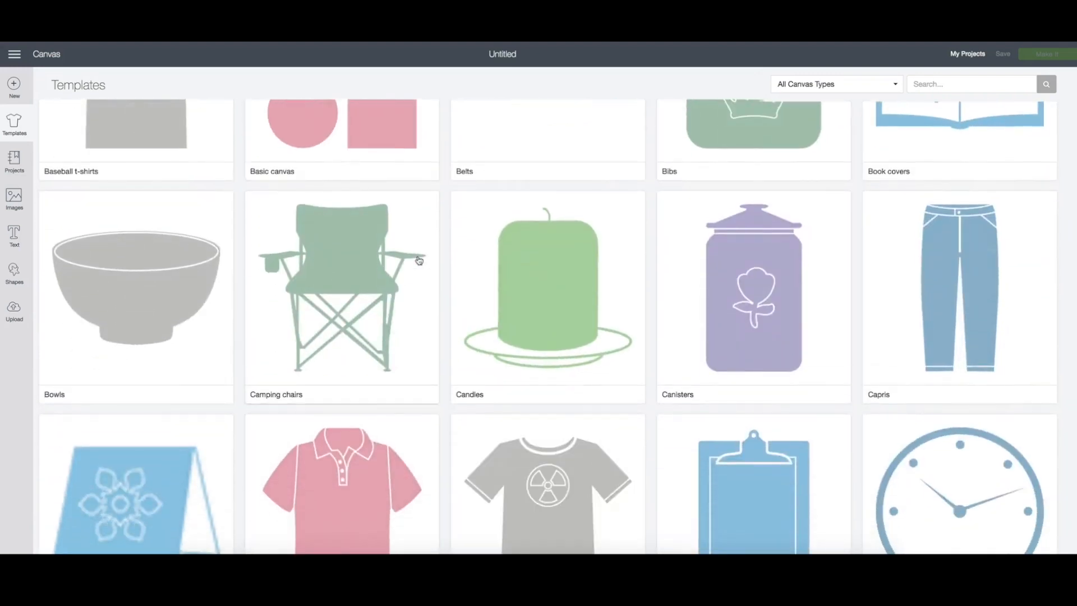
pyautogui.click(510, 250)
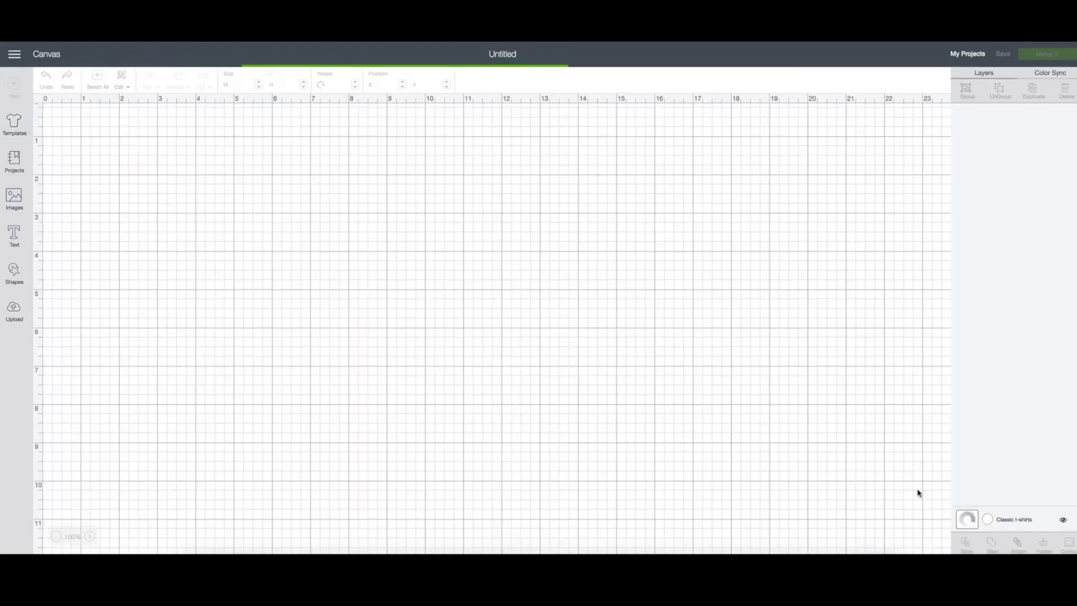
pyautogui.click(208, 85)
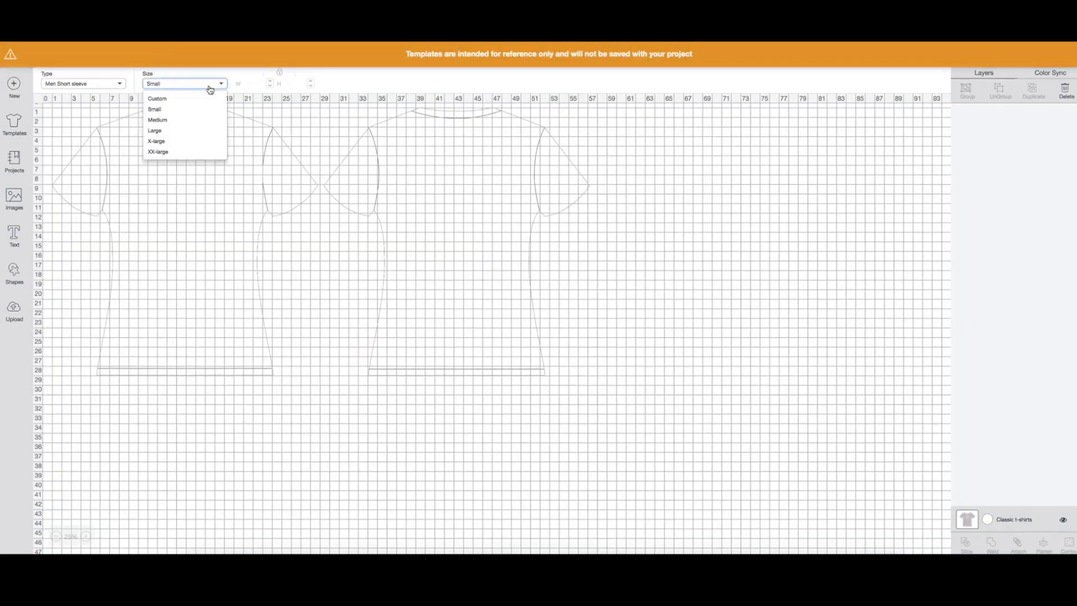
pyautogui.click(207, 121)
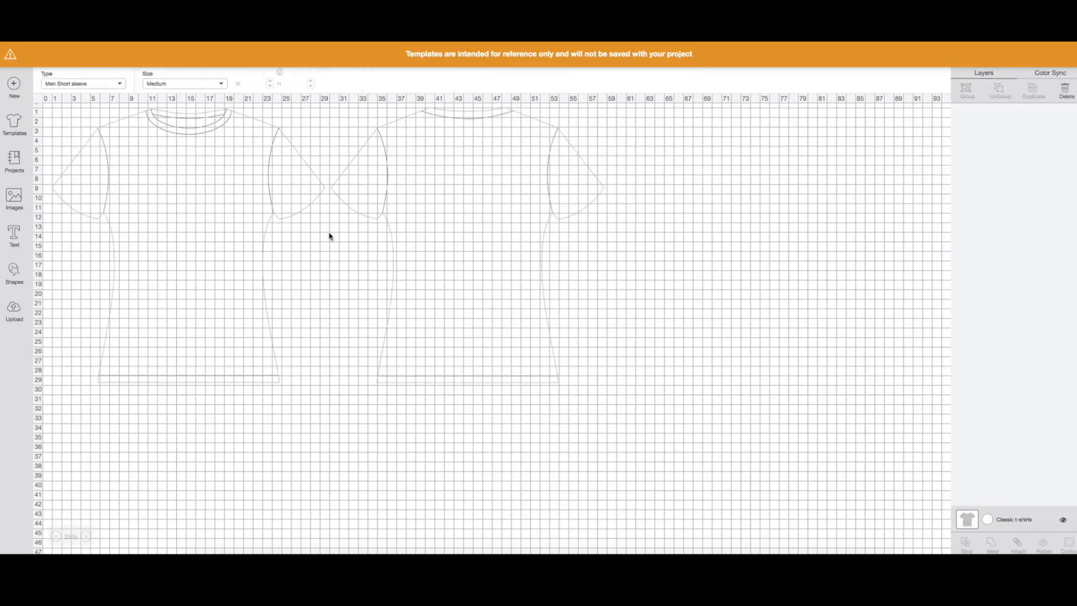
# Step: Insert the uploaded Stranger Things 3 image and place it on the front shirt's chest, at about X 9.5, Y 5.1
pyautogui.click(14, 310)
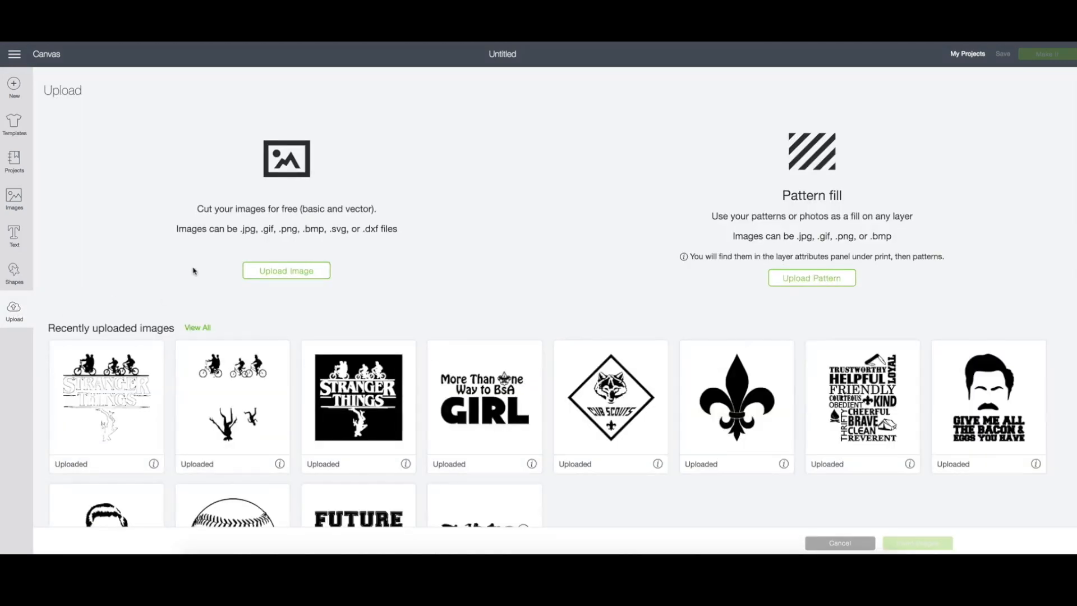
pyautogui.scroll(-3, 193, 271)
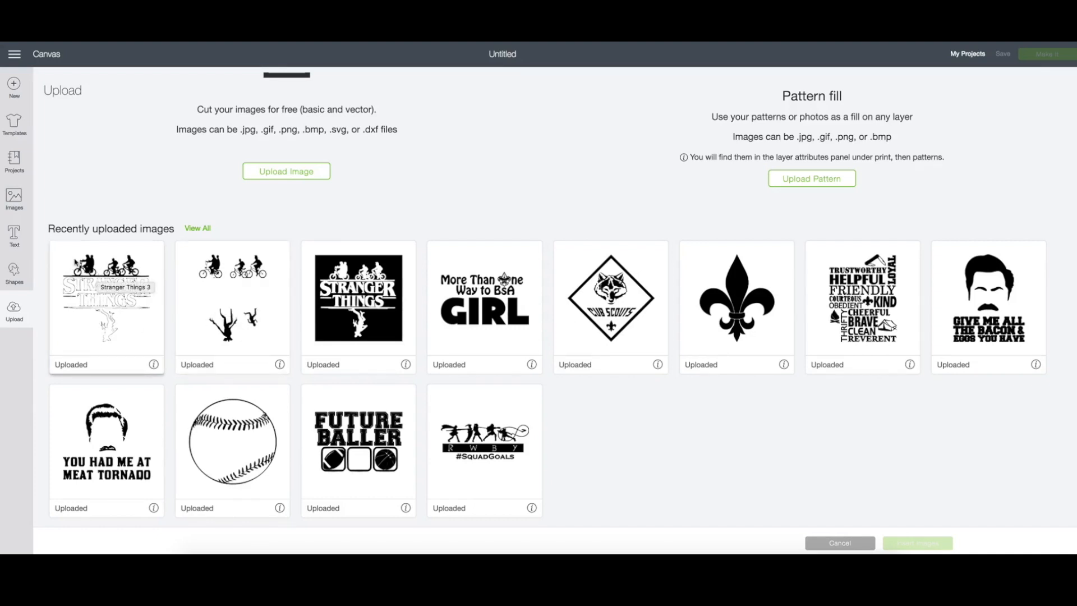
pyautogui.click(116, 297)
pyautogui.click(913, 543)
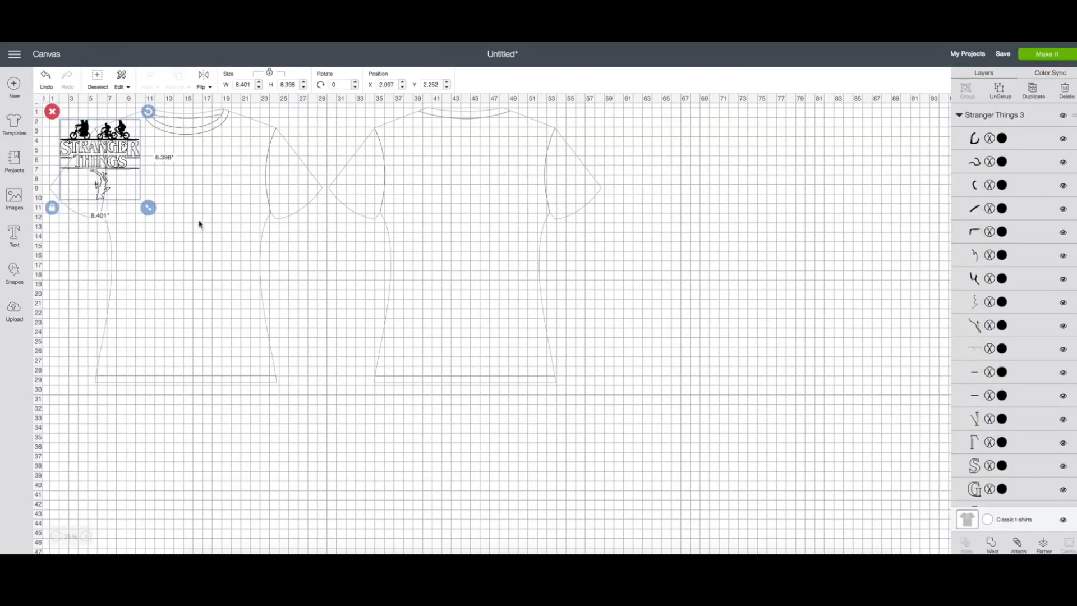
pyautogui.moveTo(109, 162); pyautogui.dragTo(179, 185)
# Step: Insert the uploaded Stranger Things 2 image and place it beside the first design, over the front shirt's sleeve
pyautogui.click(14, 311)
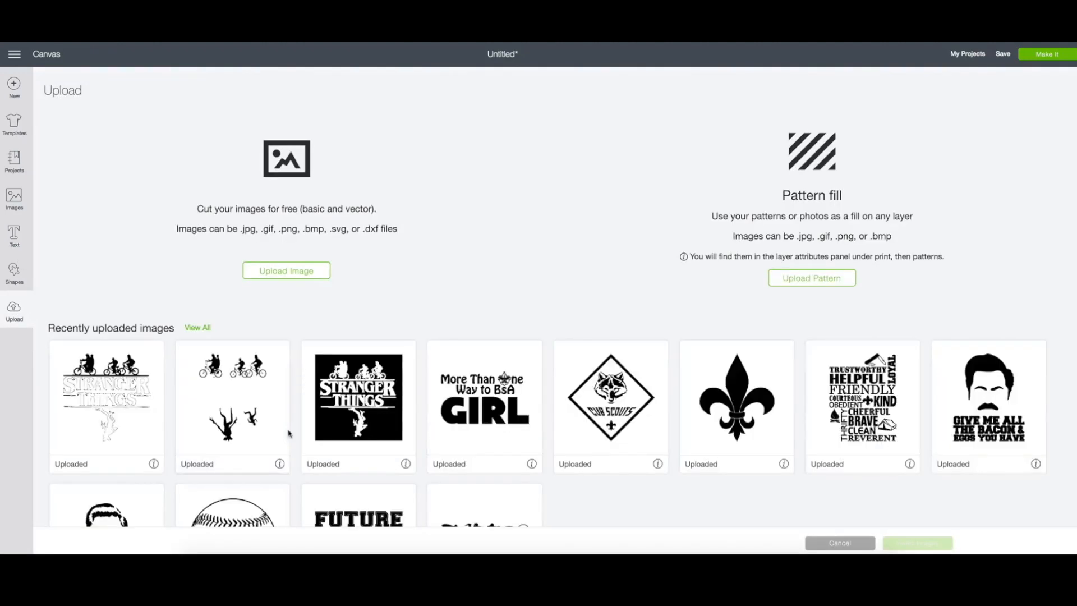
pyautogui.click(243, 397)
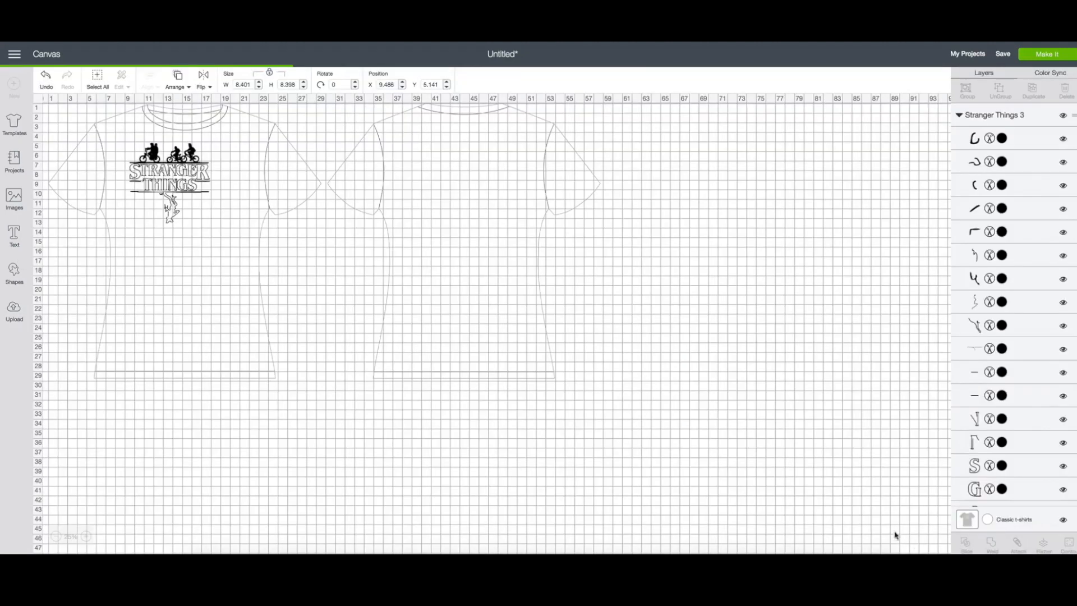
pyautogui.moveTo(99, 158); pyautogui.dragTo(272, 160)
# Step: Enlarge the Stranger Things 3 image proportionally to about 10 inches wide and 10 inches high
pyautogui.click(164, 182)
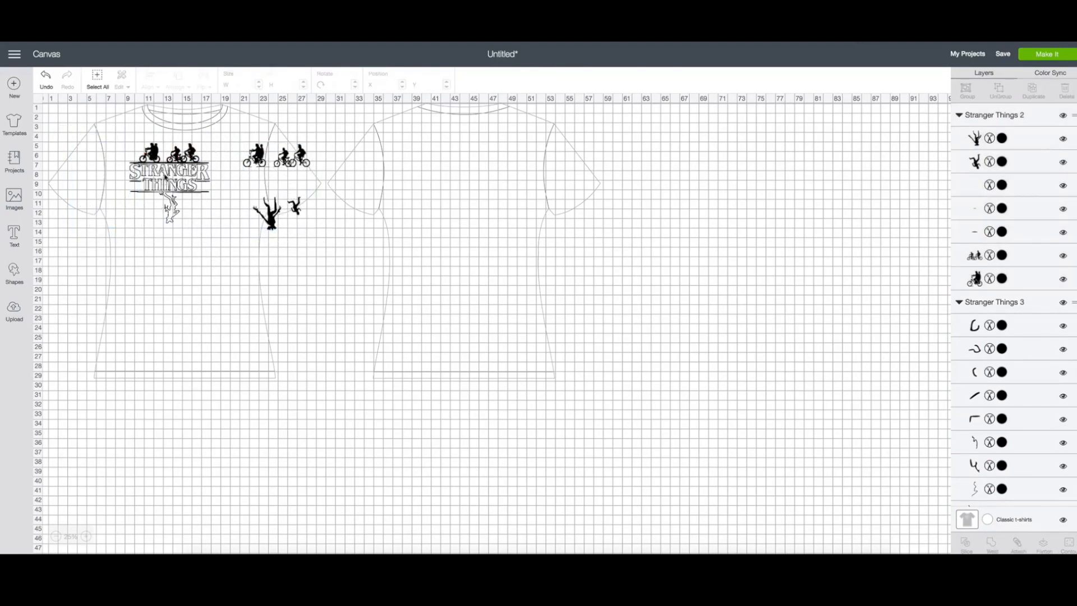
pyautogui.click(169, 171)
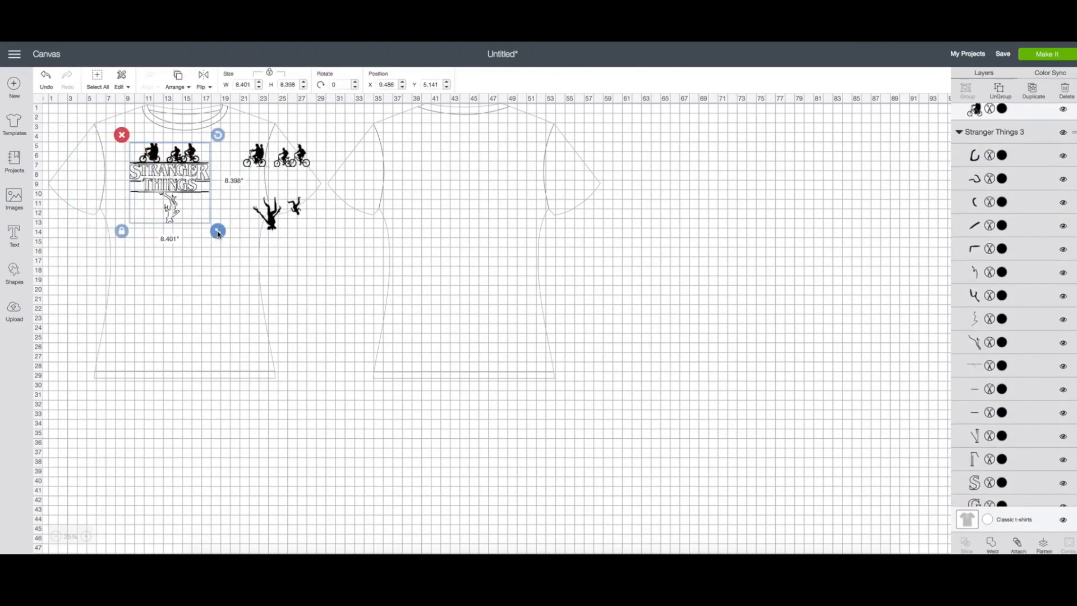
pyautogui.moveTo(218, 231); pyautogui.dragTo(233, 247)
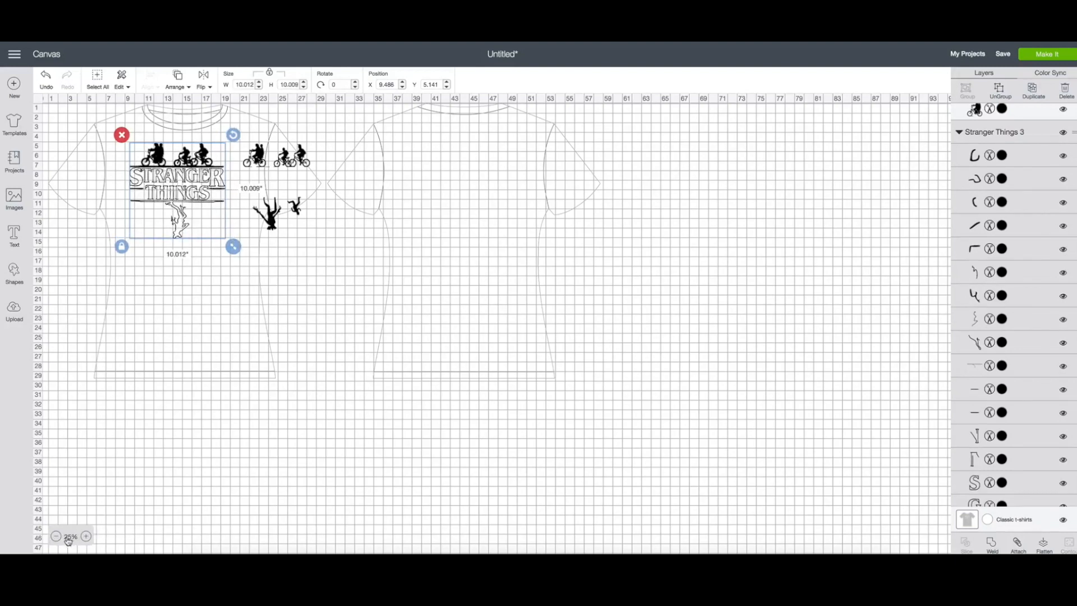
# Step: Ungroup the Stranger Things 3 image into its separate letters, lines and figures
pyautogui.click(87, 537)
pyautogui.click(87, 537)
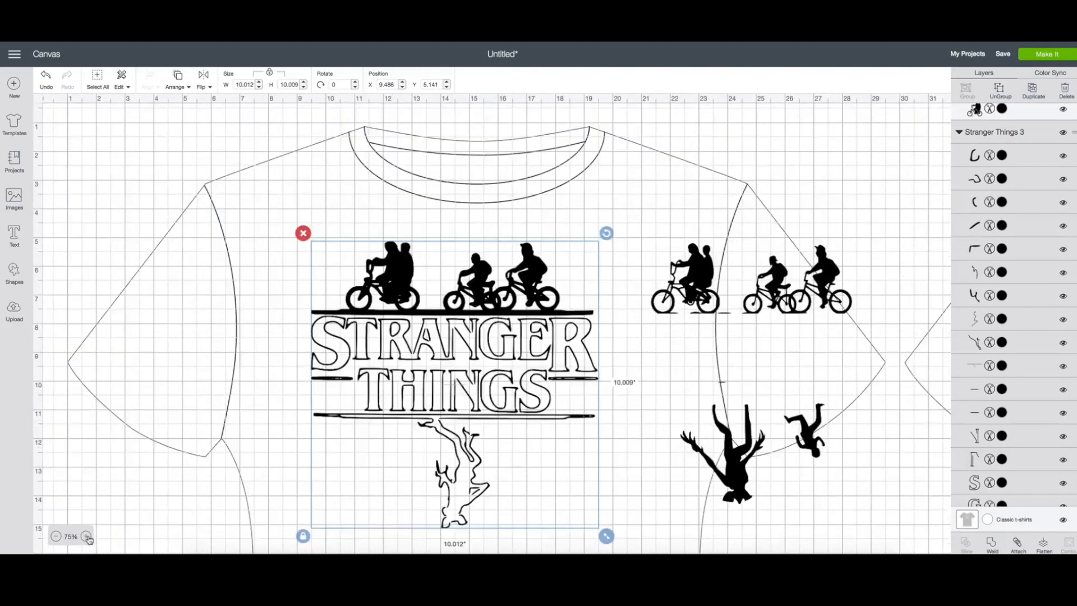
pyautogui.scroll(-3, 268, 433)
pyautogui.hscroll(5, 268, 433)
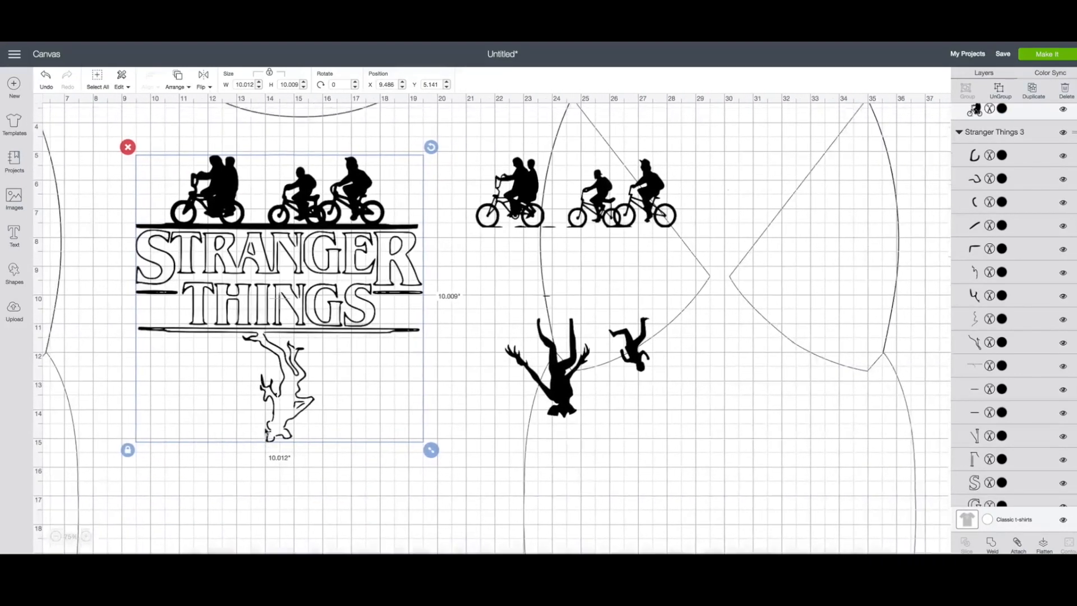
pyautogui.scroll(2, 268, 433)
pyautogui.hscroll(-2, 268, 431)
pyautogui.hscroll(-2, 269, 432)
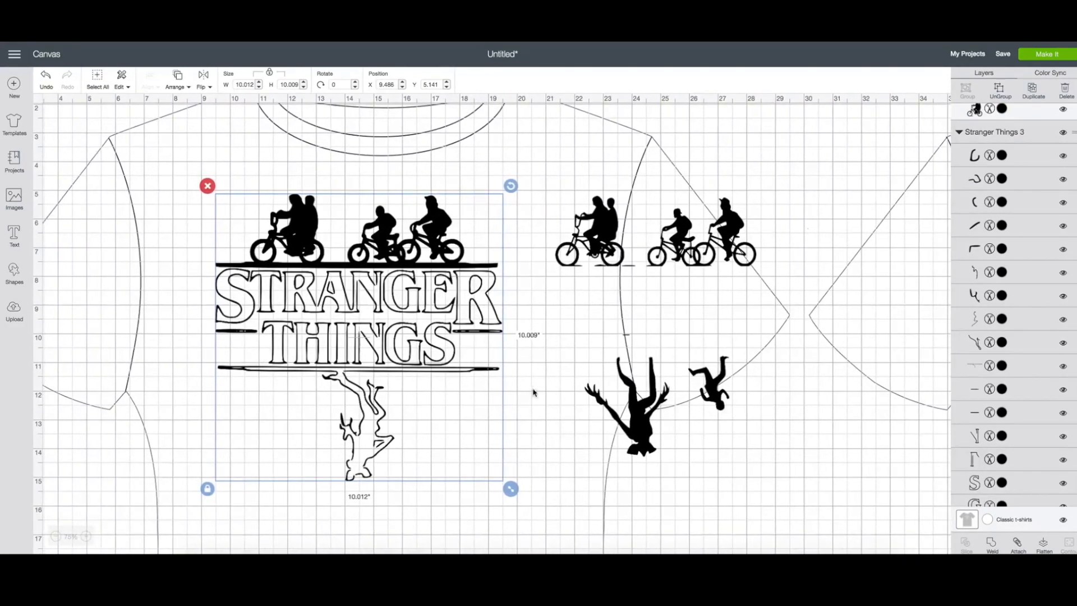
pyautogui.click(533, 393)
pyautogui.scroll(1, 474, 355)
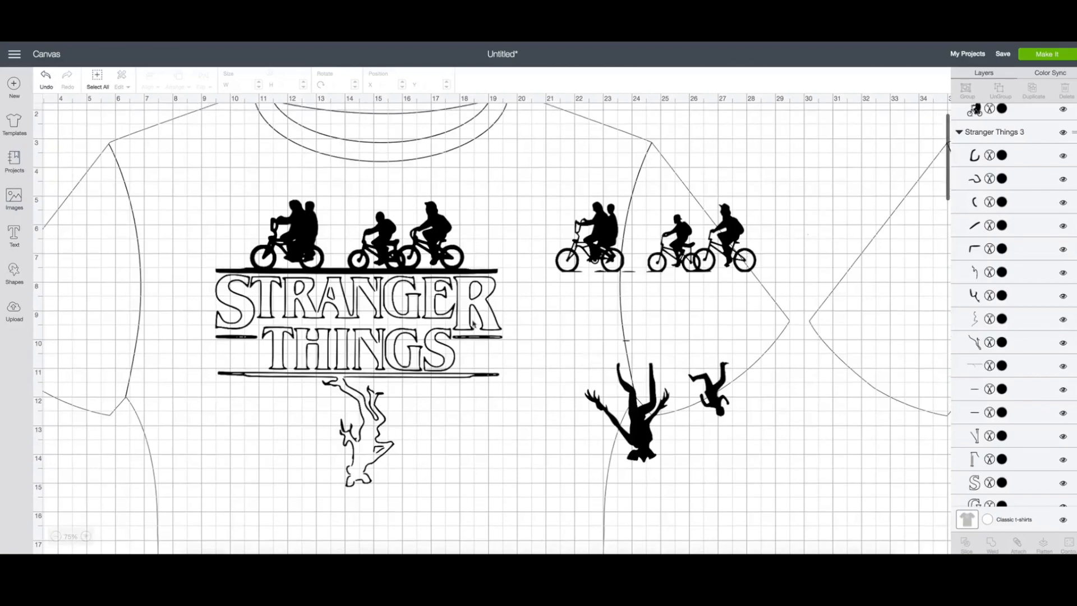
pyautogui.click(474, 332)
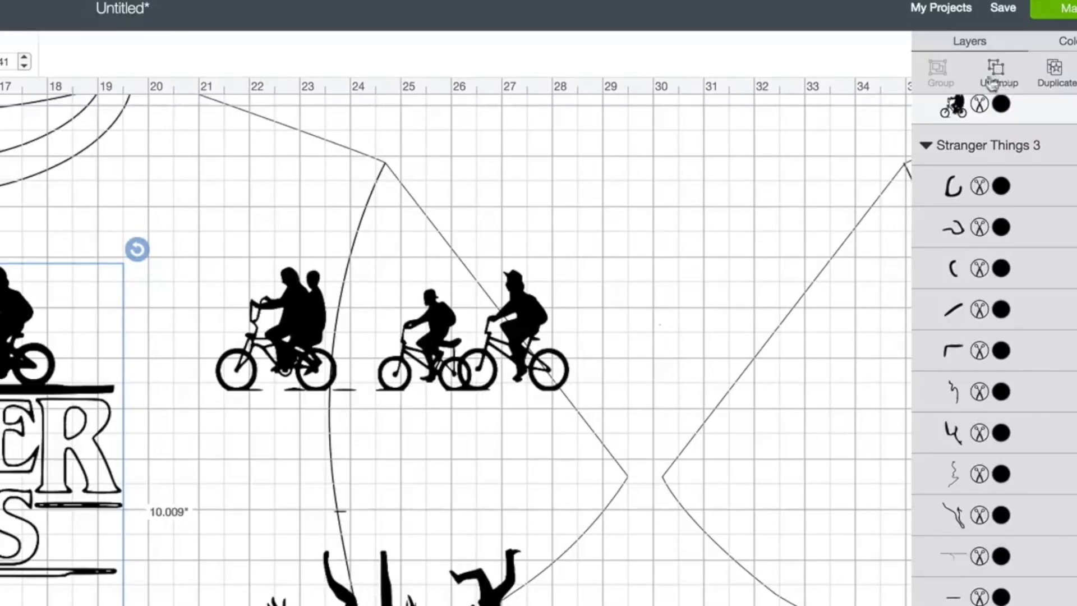
pyautogui.click(996, 72)
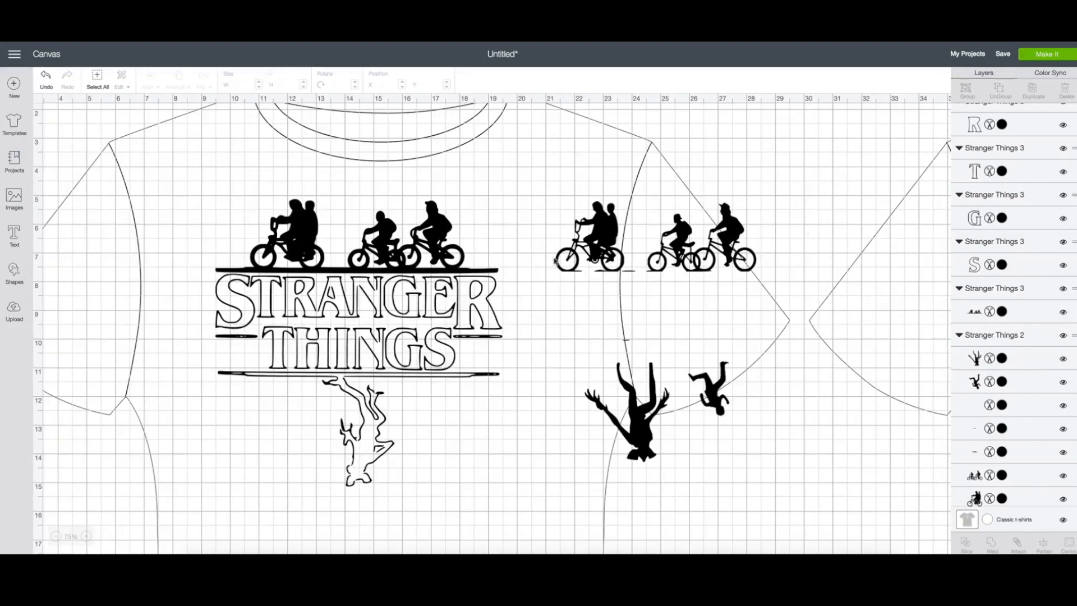
# Step: Delete the outlined upside-down figure and the long horizontal line beneath the THINGS lettering
pyautogui.click(337, 342)
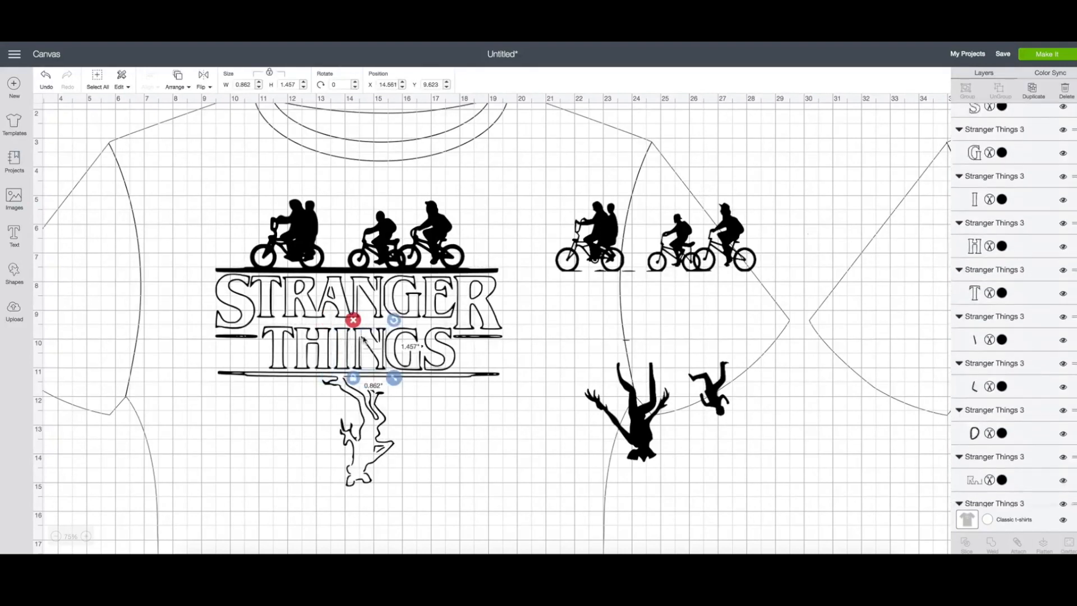
pyautogui.click(506, 479)
pyautogui.moveTo(527, 513); pyautogui.dragTo(209, 370)
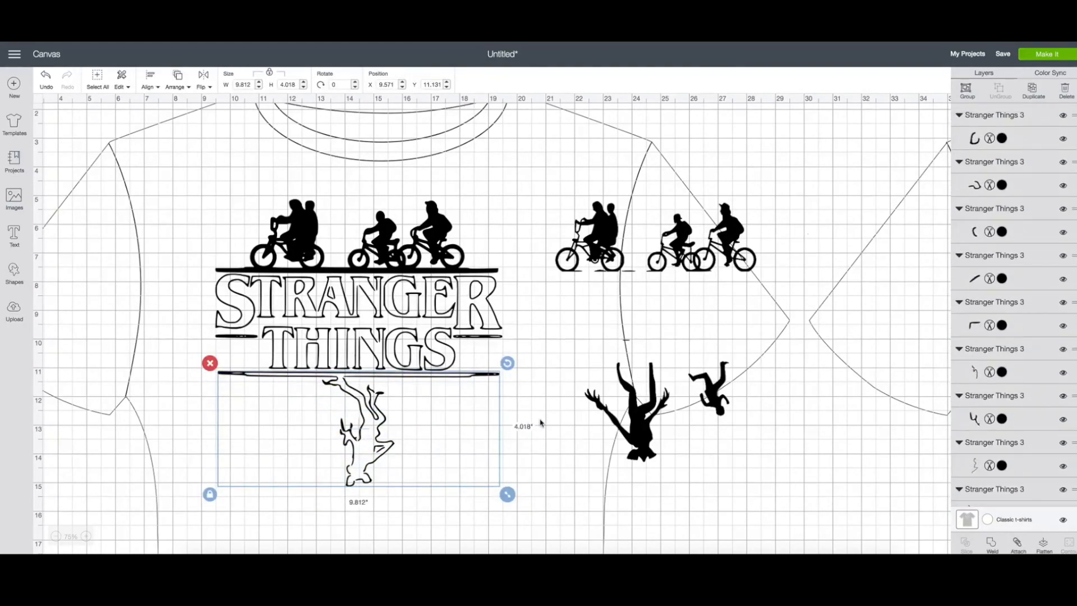
pyautogui.press('Delete')
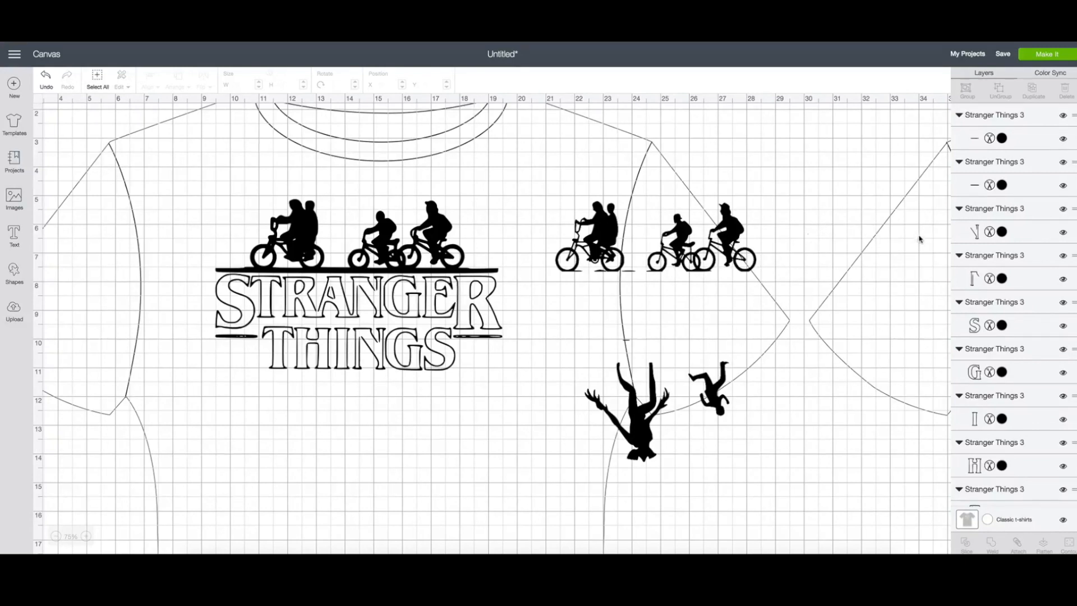
# Step: Group the remaining riders and STRANGER THINGS lettering, and move the group to about X 8.56, Y 4.77
pyautogui.scroll(-3, 1026, 145)
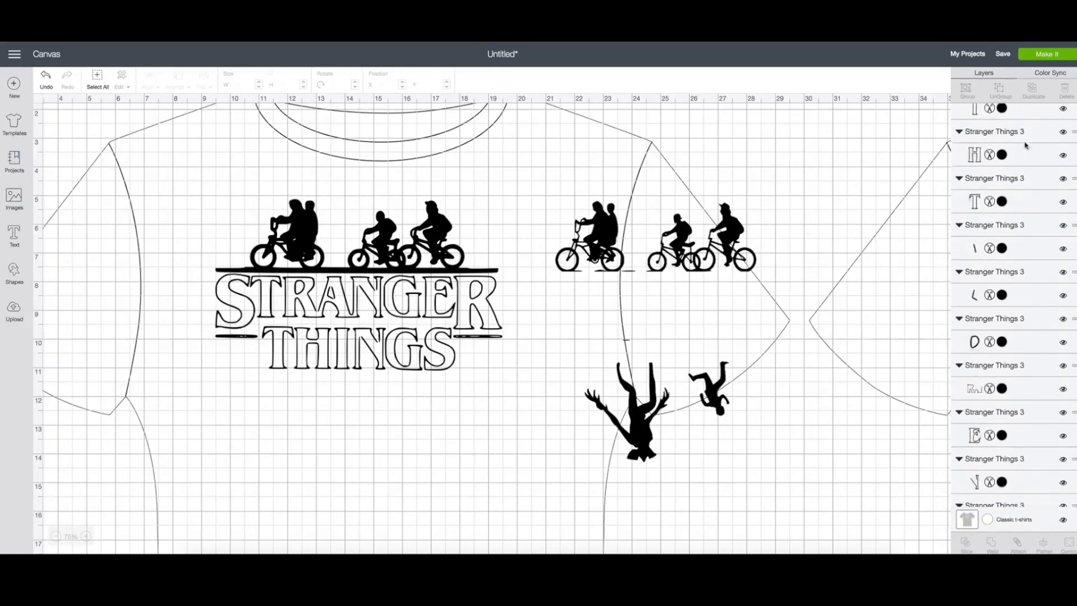
pyautogui.moveTo(534, 164); pyautogui.dragTo(202, 414)
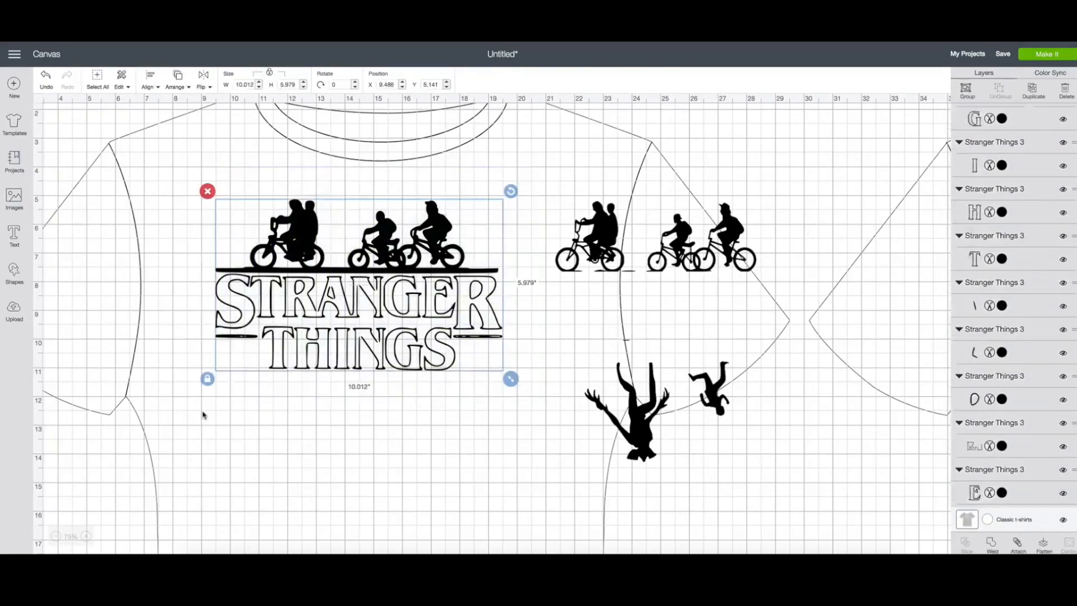
pyautogui.click(967, 90)
pyautogui.moveTo(413, 238); pyautogui.dragTo(382, 225)
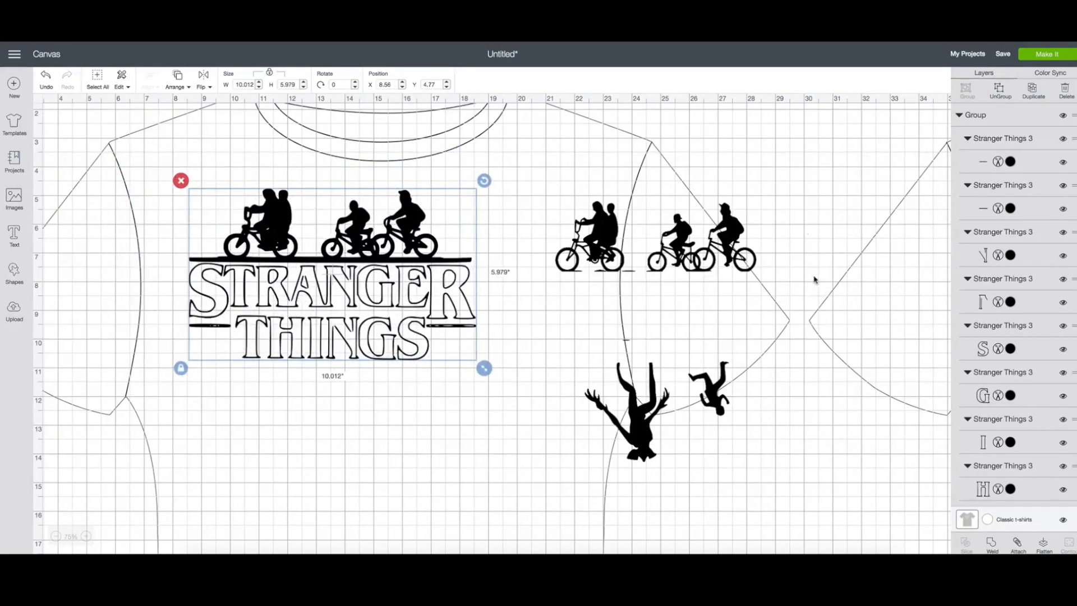
# Step: Ungroup the Stranger Things 2 image into its separate pieces
pyautogui.scroll(-10, 1024, 211)
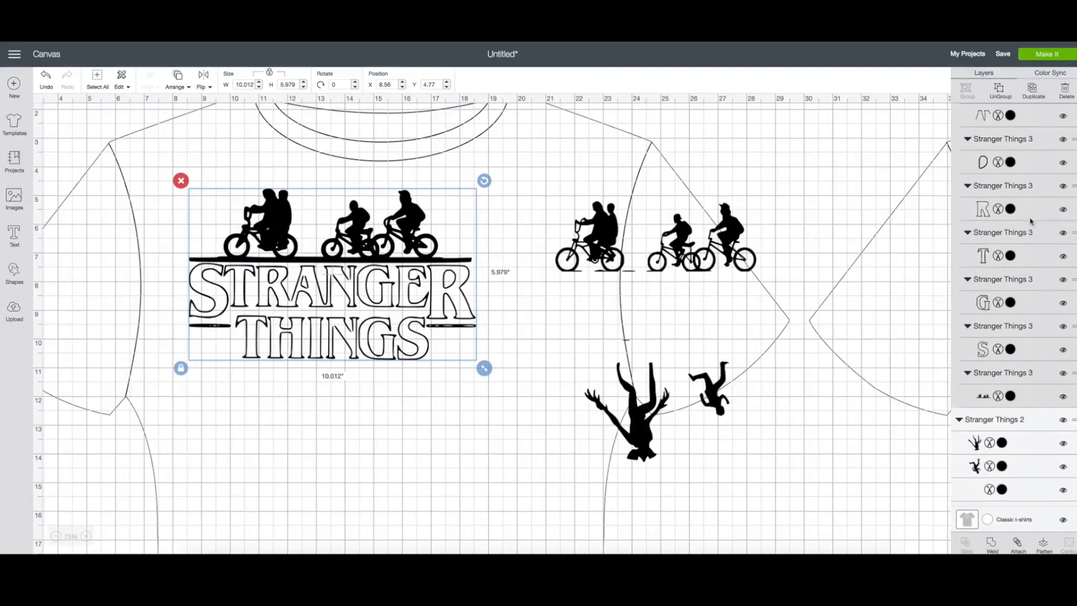
pyautogui.click(1006, 336)
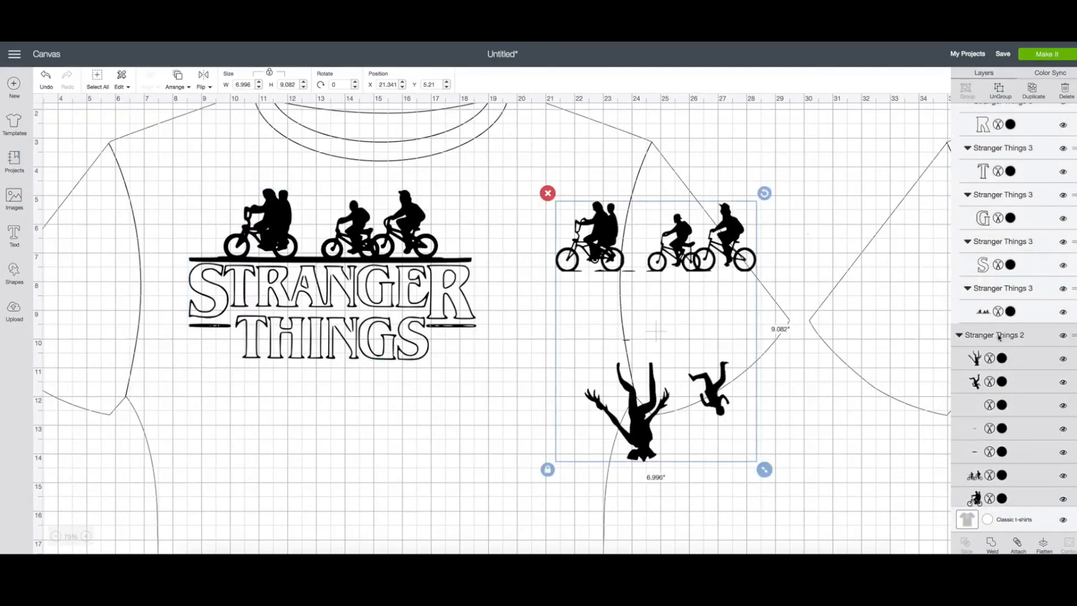
pyautogui.click(1000, 90)
# Step: Delete the duplicate bicycle riders and the small stray line from the Stranger Things 2 artwork
pyautogui.scroll(-3, 801, 193)
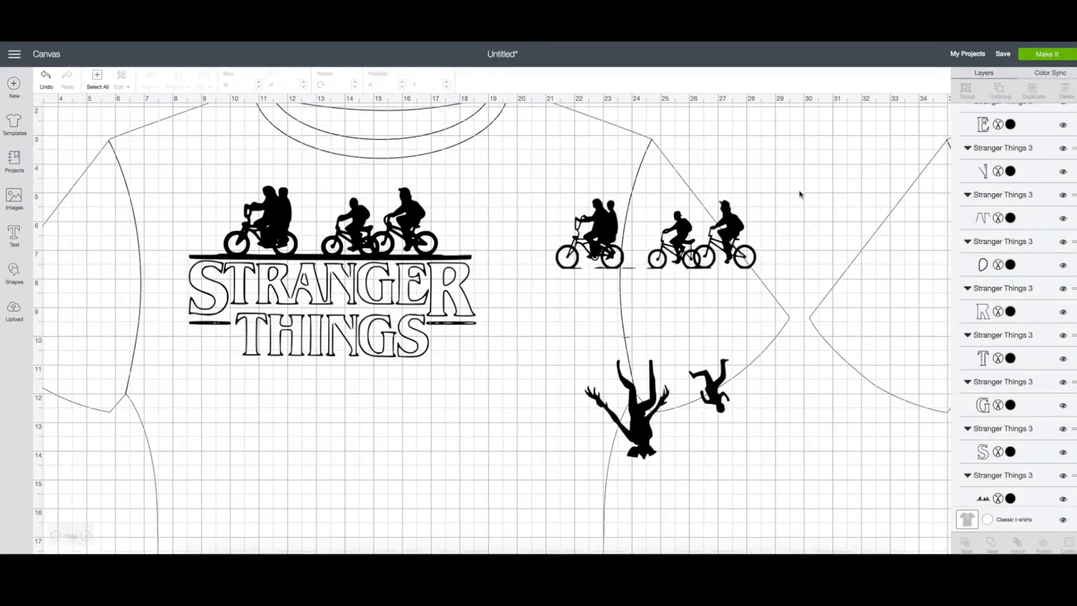
pyautogui.moveTo(809, 121); pyautogui.dragTo(772, 136)
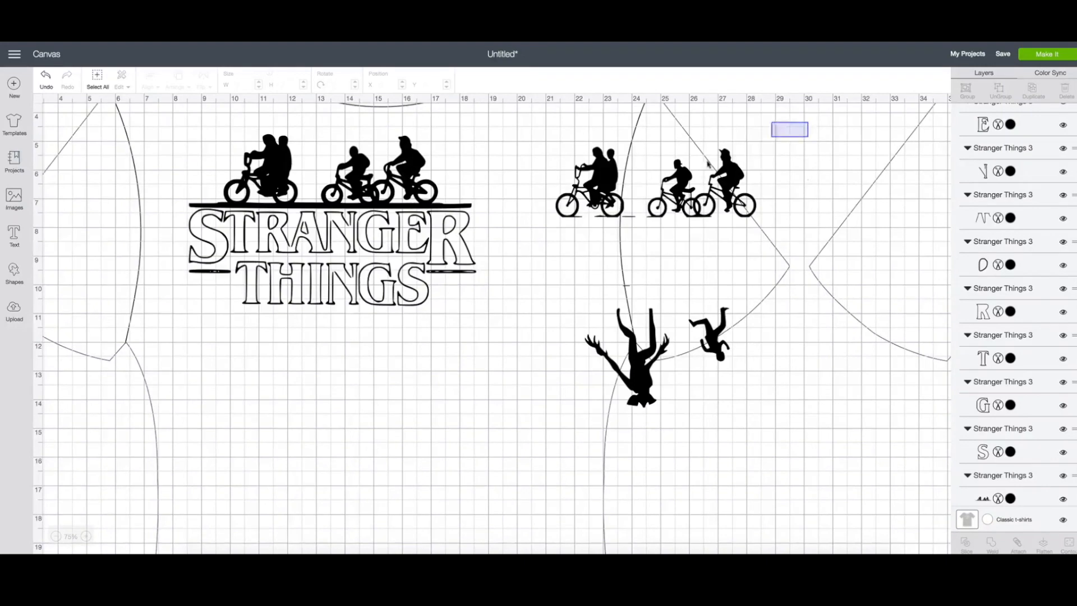
pyautogui.moveTo(708, 164); pyautogui.dragTo(562, 232)
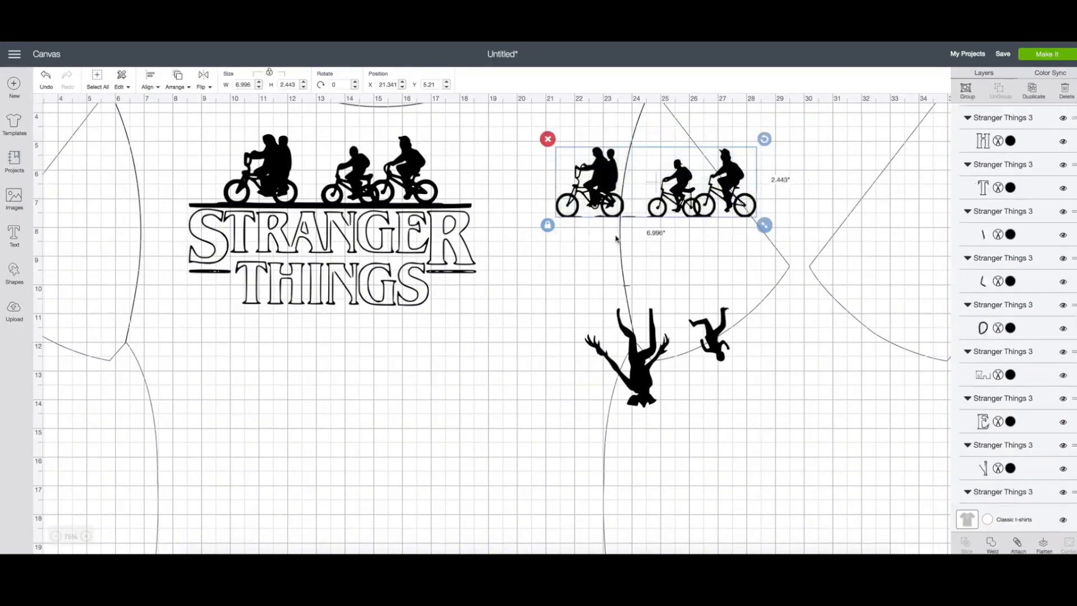
pyautogui.press('Delete')
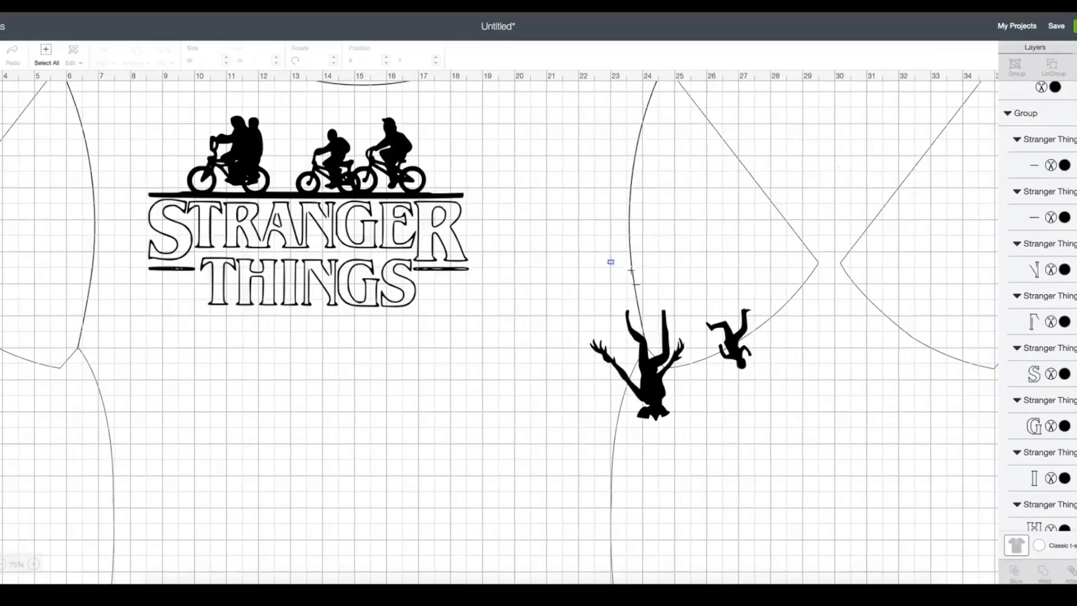
pyautogui.moveTo(602, 262); pyautogui.dragTo(660, 297)
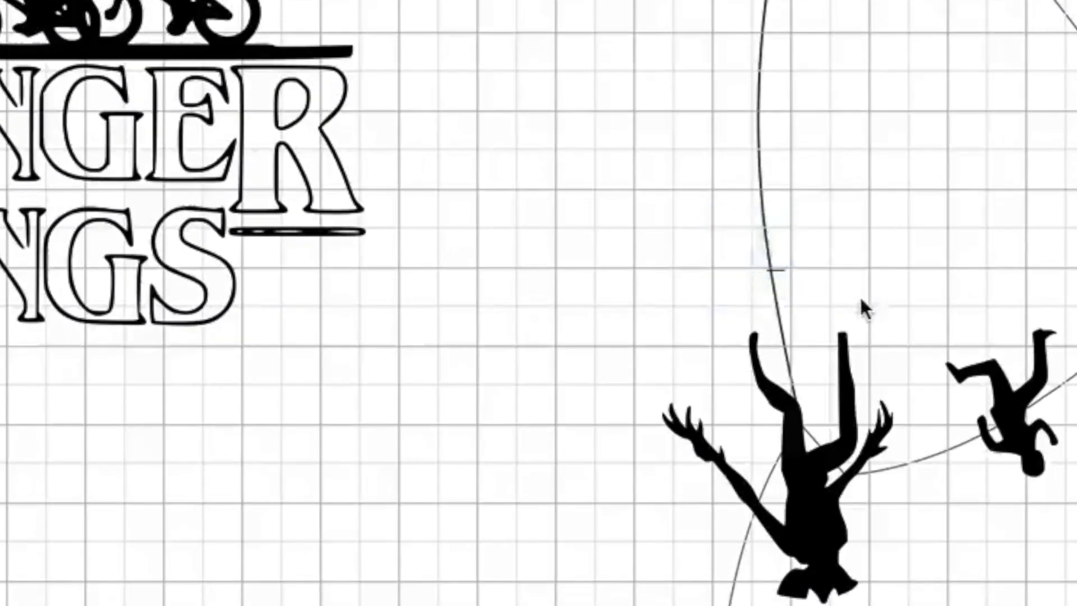
pyautogui.press('Delete')
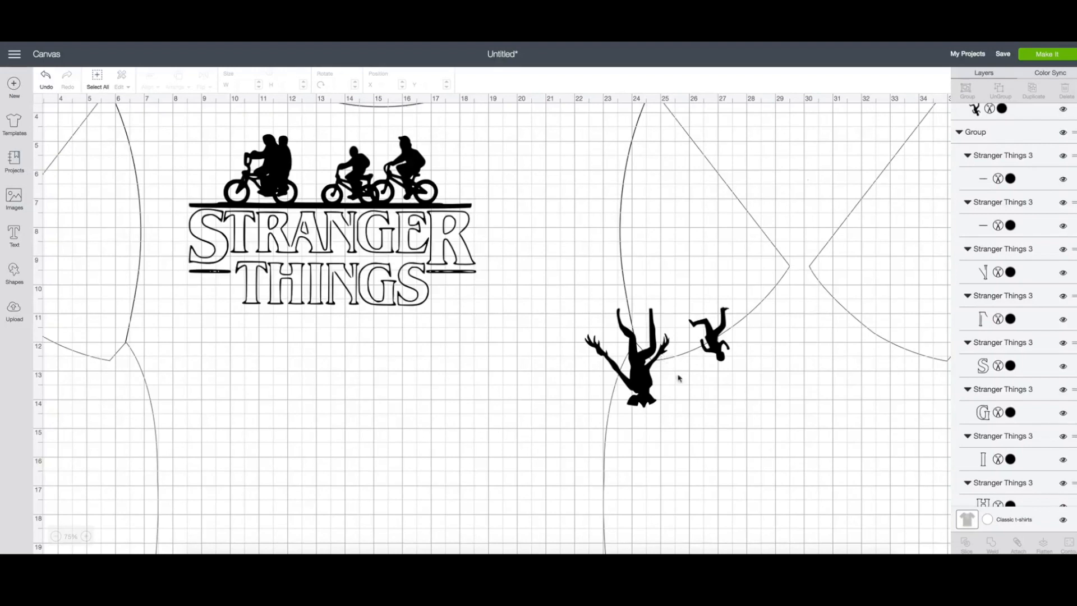
# Step: Move the large upside-down creature directly beneath the start of the THINGS lettering, at about X 9.4, Y 10.6
pyautogui.click(627, 358)
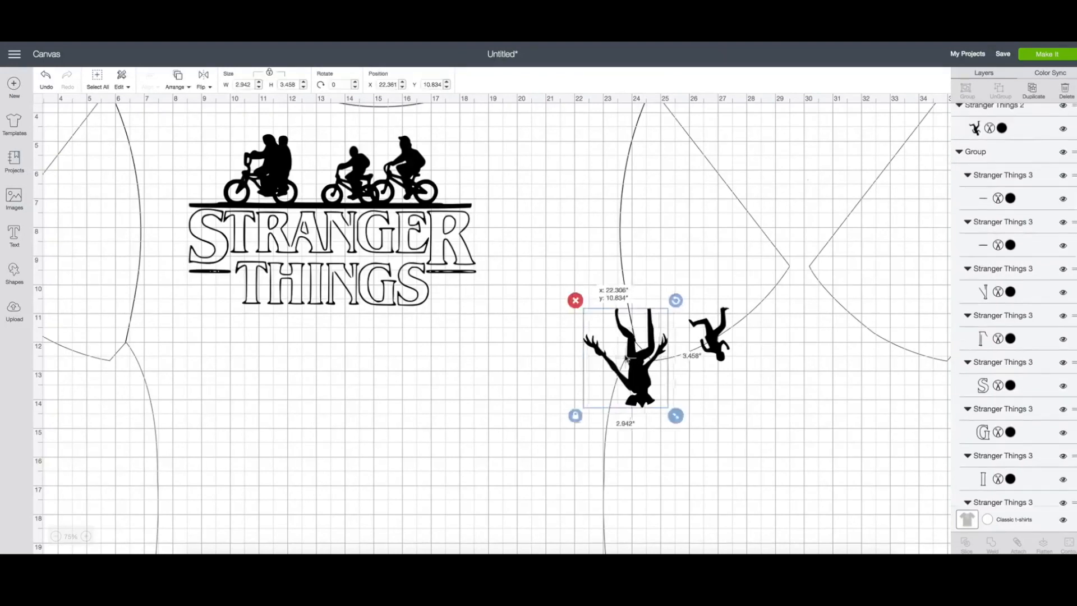
pyautogui.moveTo(626, 358); pyautogui.dragTo(260, 353)
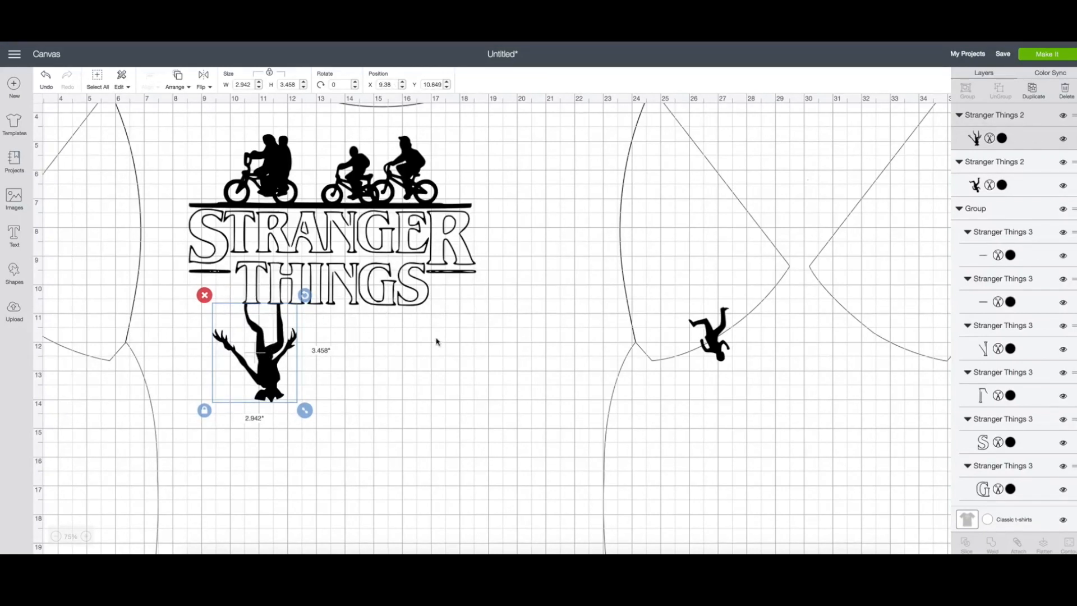
# Step: Place the small upside-down figure beneath the end of THINGS and scale the riders-and-lettering group to about 9.975" wide
pyautogui.moveTo(711, 339); pyautogui.dragTo(369, 337)
pyautogui.click(509, 343)
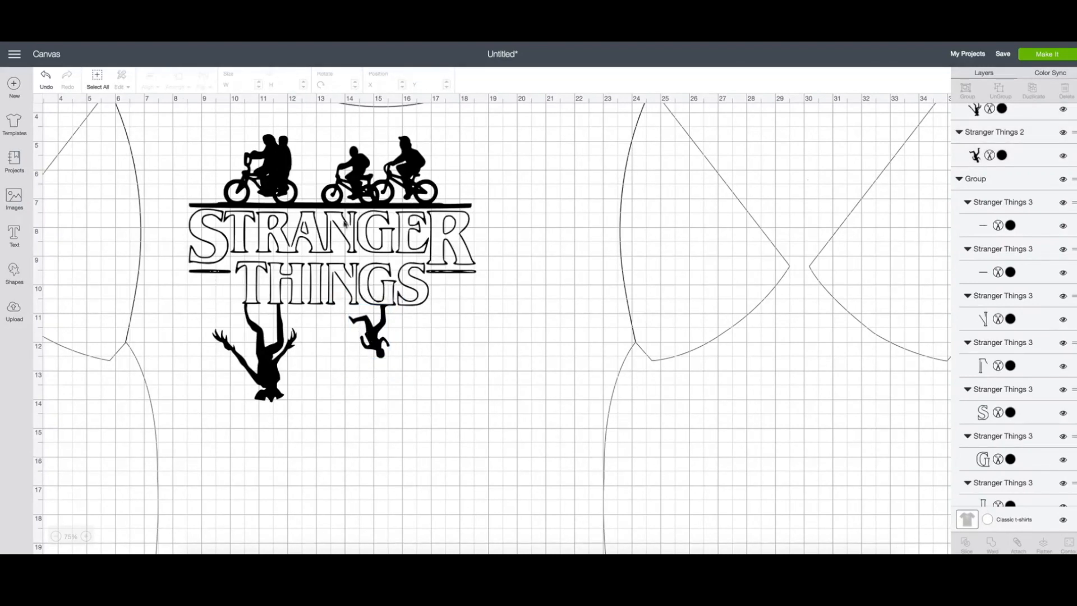
pyautogui.click(467, 225)
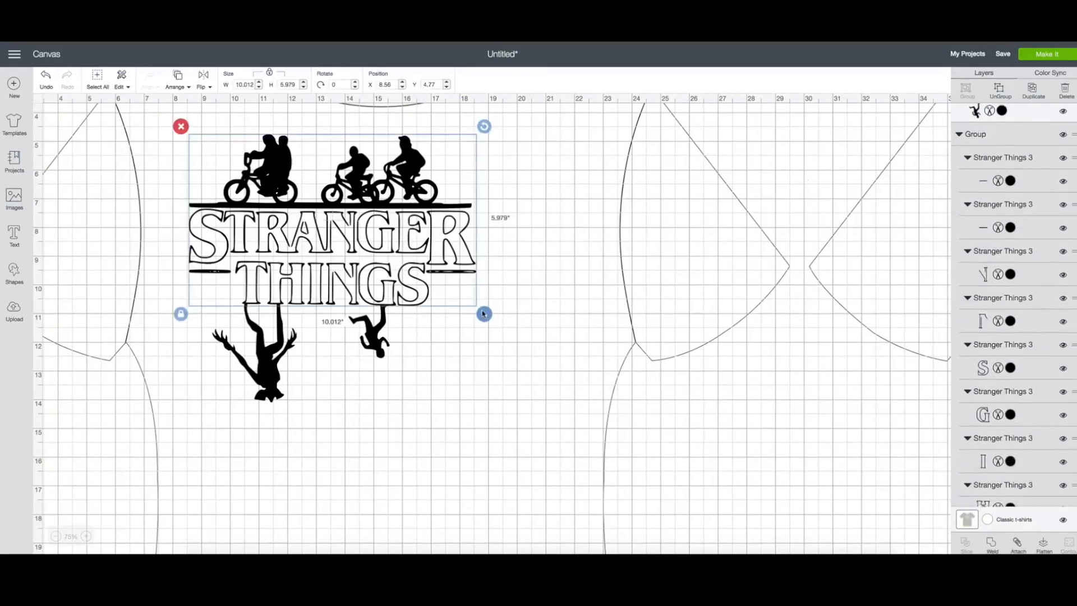
pyautogui.moveTo(484, 309)
pyautogui.mouseDown()
pyautogui.moveTo(533, 339)
pyautogui.moveTo(468, 298)
pyautogui.moveTo(481, 303)
pyautogui.mouseUp()
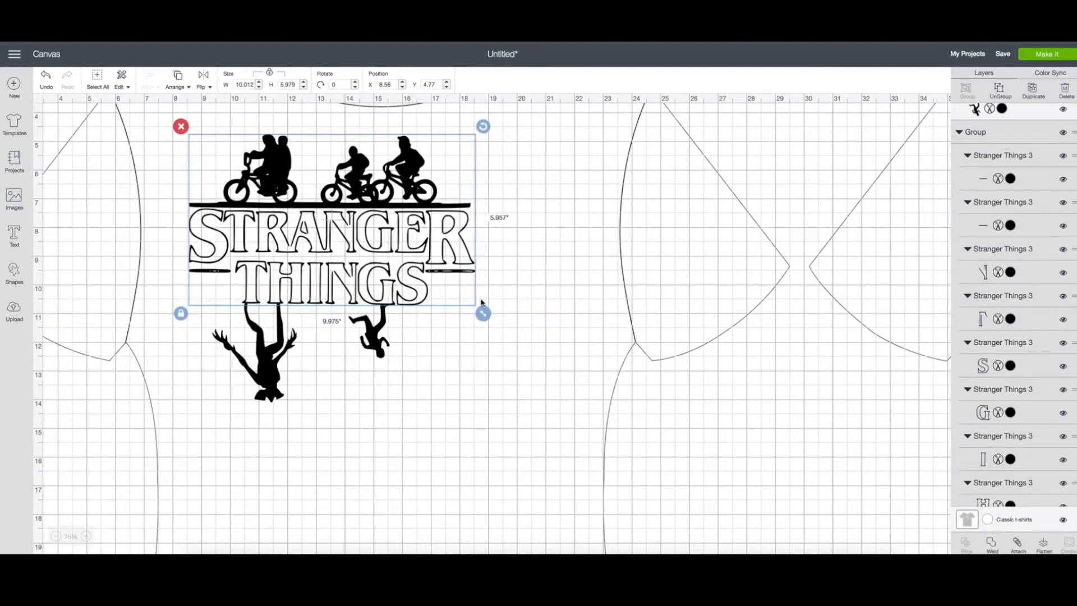
pyautogui.click(556, 351)
# Step: Group all artwork pieces together and scale the group to about 10.438" wide by 9.77" high
pyautogui.moveTo(609, 473); pyautogui.dragTo(132, 104)
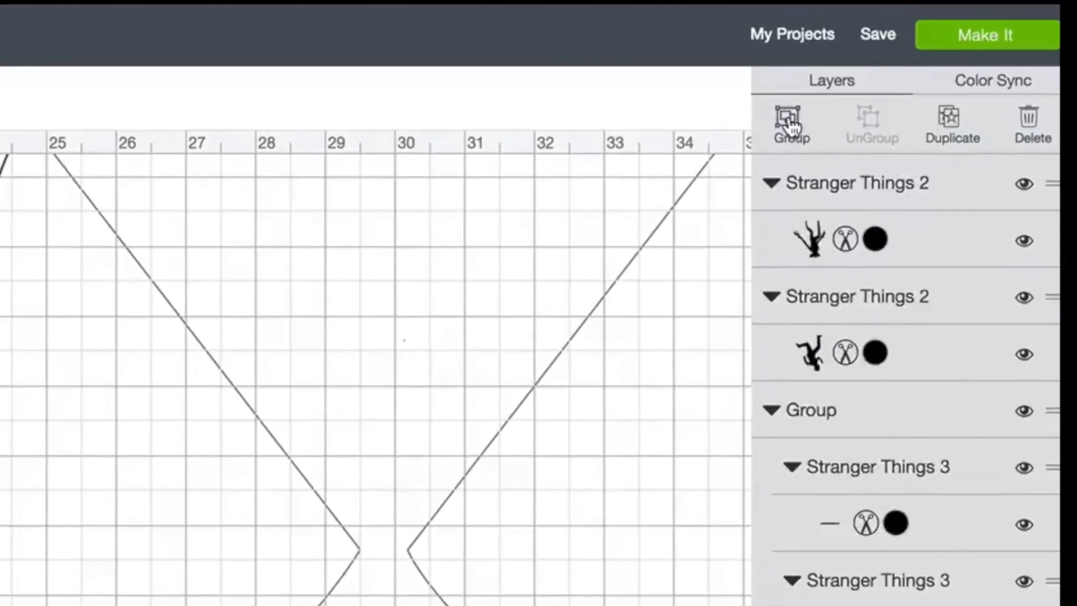
pyautogui.click(867, 112)
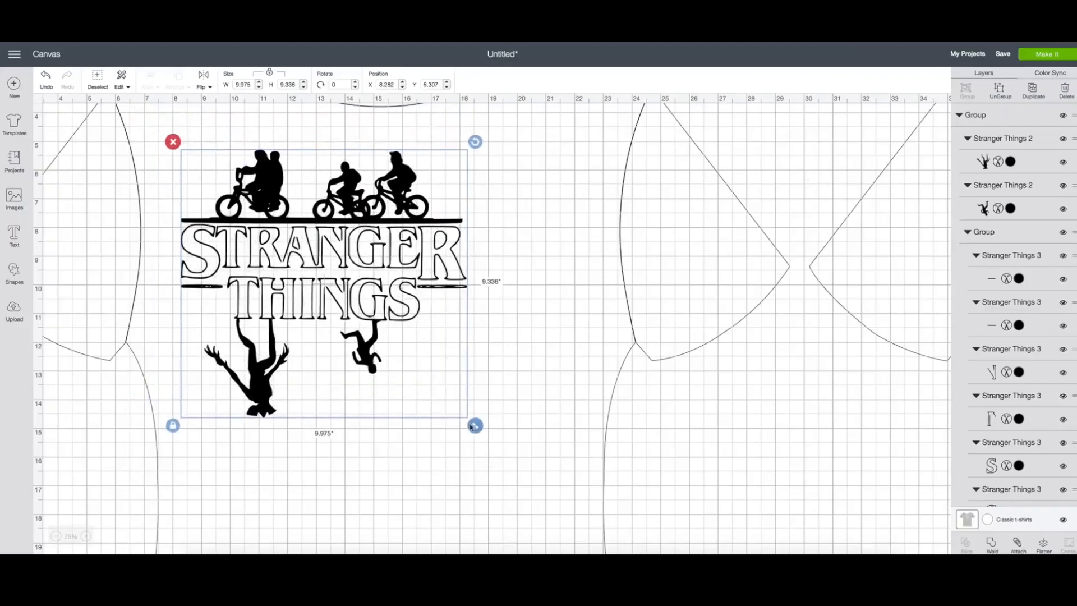
pyautogui.moveTo(476, 426)
pyautogui.mouseDown()
pyautogui.moveTo(548, 464)
pyautogui.moveTo(488, 438)
pyautogui.mouseUp()
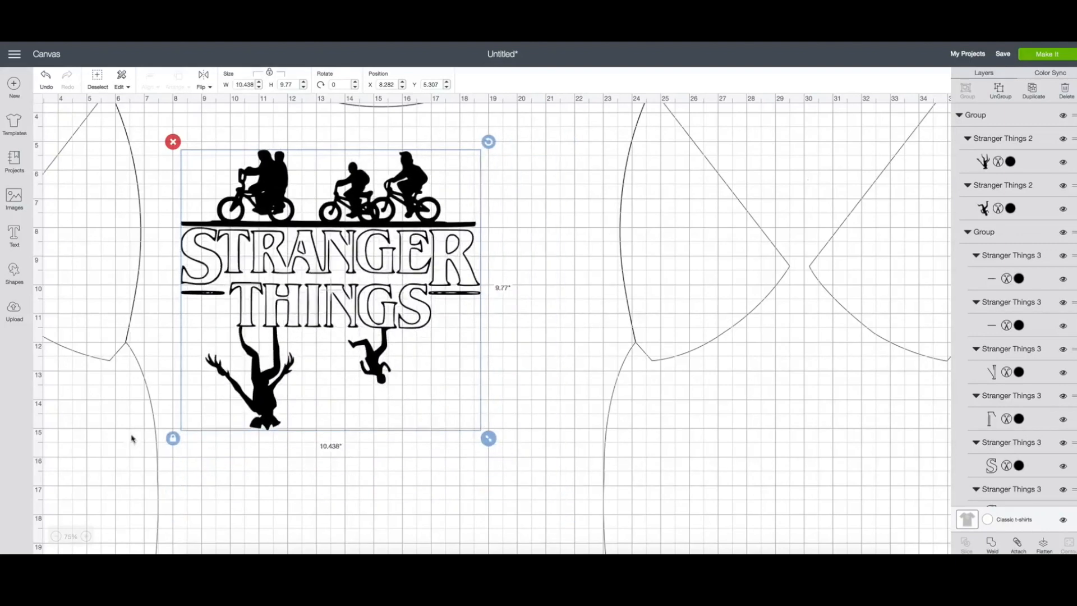
# Step: Move the grouped design onto the chest of the front shirt, at about X 9.449, Y 4.307
pyautogui.click(55, 535)
pyautogui.click(56, 536)
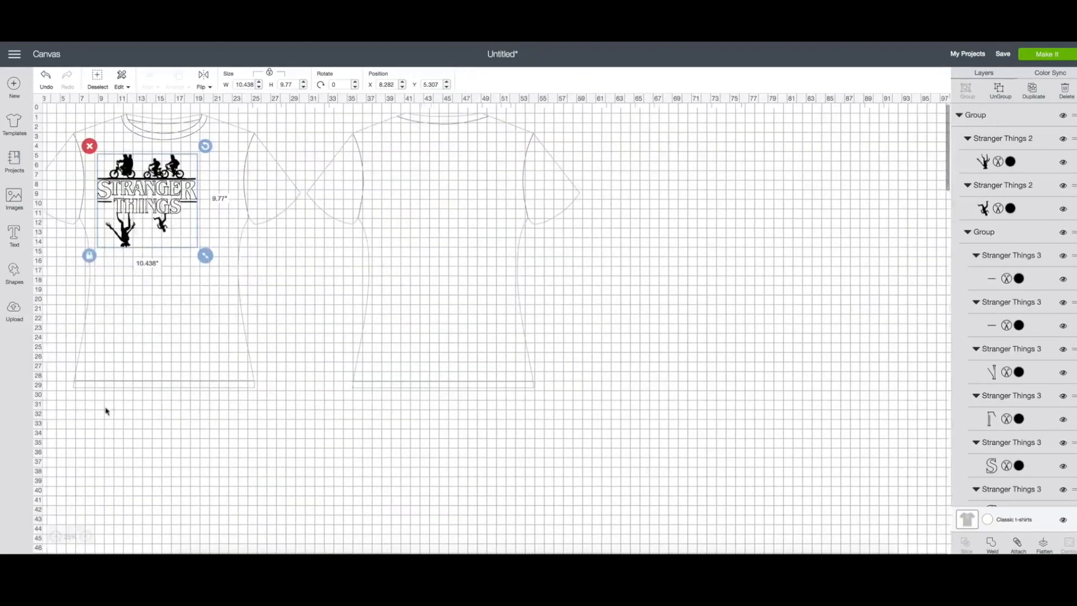
pyautogui.moveTo(143, 214); pyautogui.dragTo(182, 187)
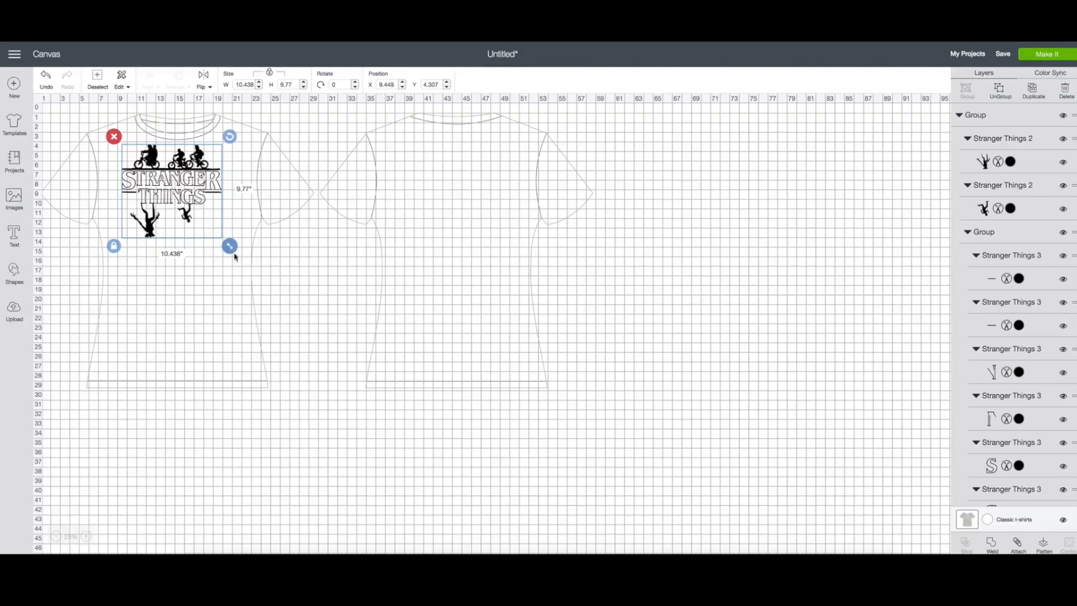
# Step: Preview how the design is laid out on the cutting mat, and return to the canvas
pyautogui.click(1048, 55)
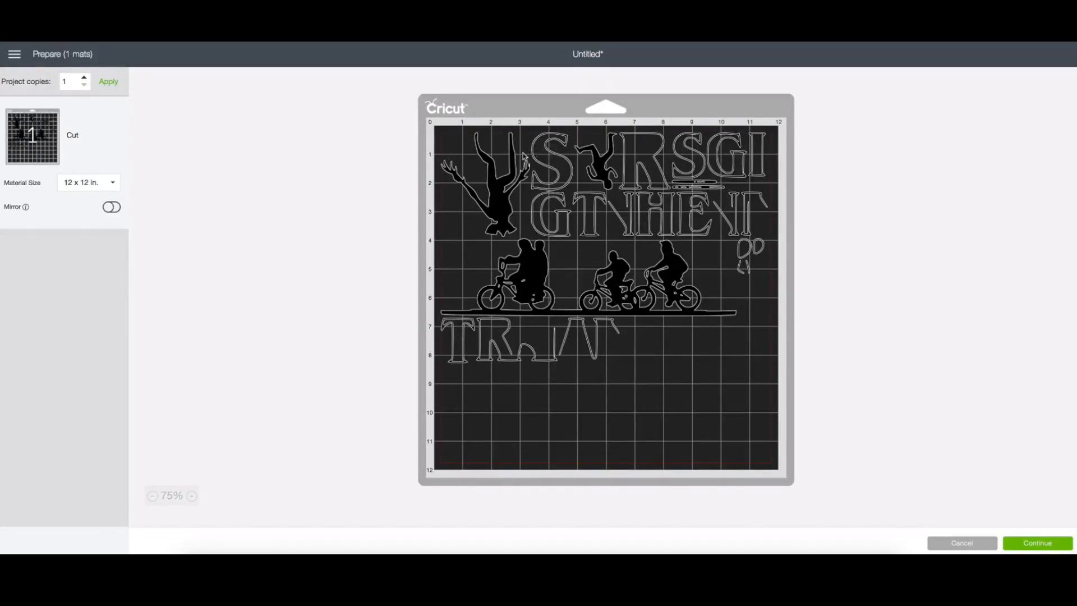
pyautogui.click(962, 543)
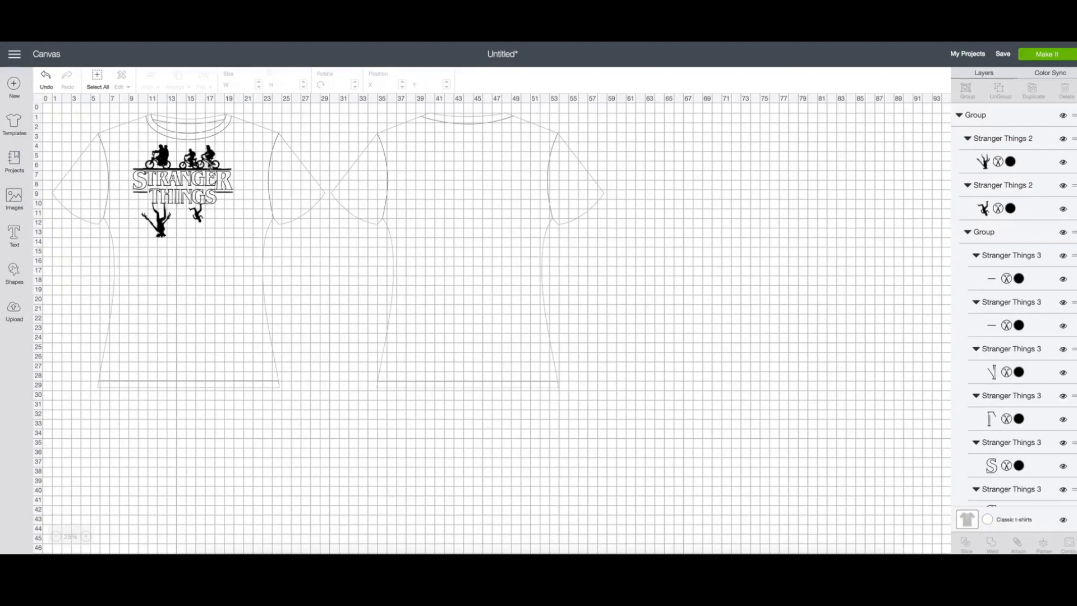
# Step: Ungroup the overall design, separating the two upside-down figures from the riders-and-lettering group
pyautogui.scroll(1, 621, 340)
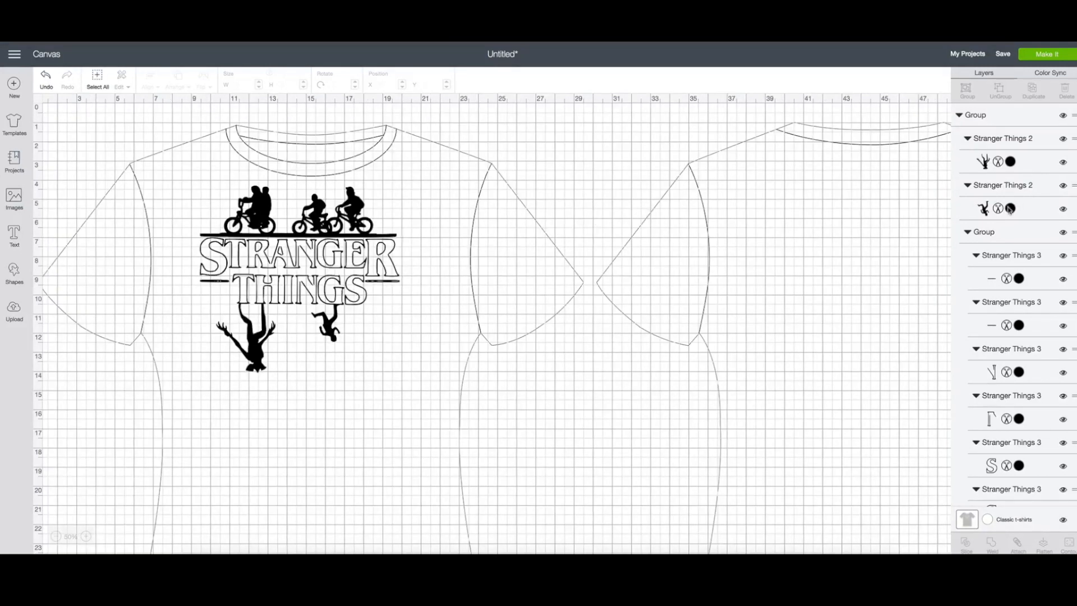
pyautogui.click(992, 116)
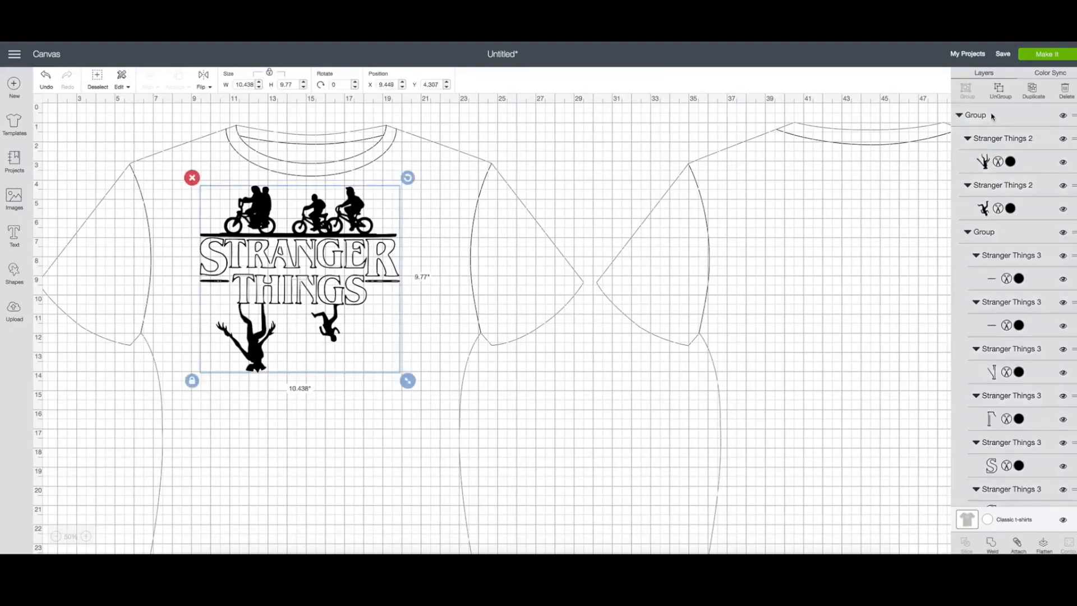
pyautogui.click(1000, 90)
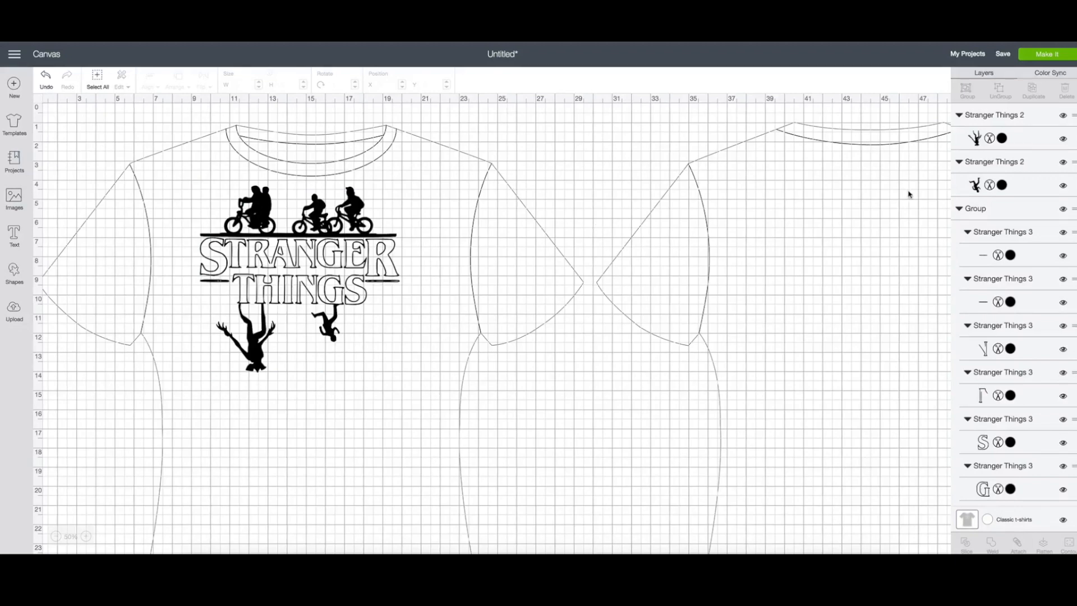
pyautogui.scroll(-5, 909, 195)
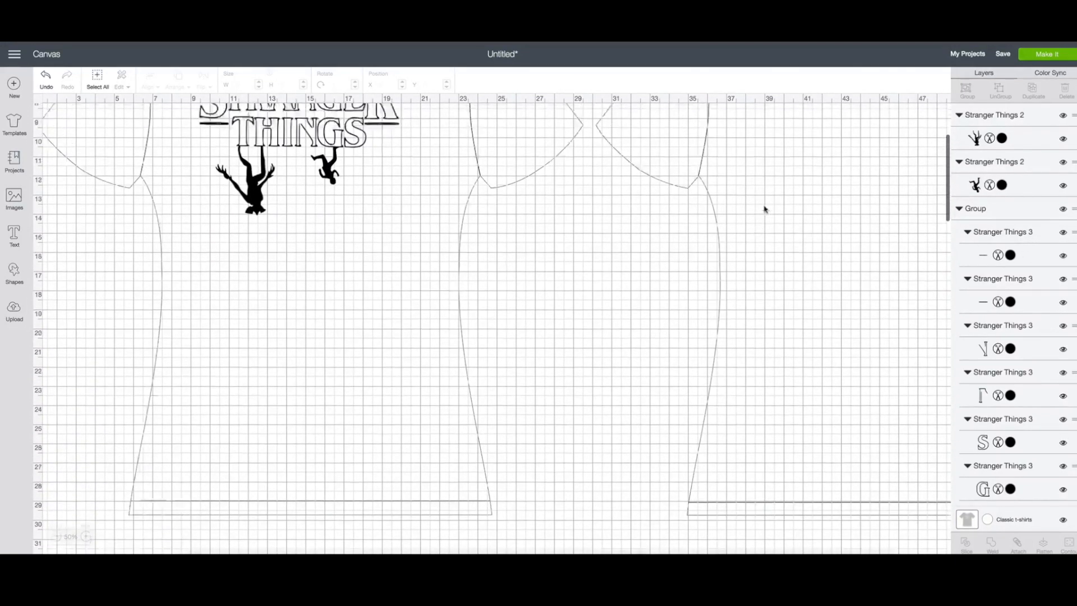
pyautogui.scroll(5, 764, 209)
# Step: Examine the layers of the riders-and-lettering group, toggling the bicycle riders' visibility to identify their layer
pyautogui.click(1035, 228)
pyautogui.scroll(-10, 1035, 230)
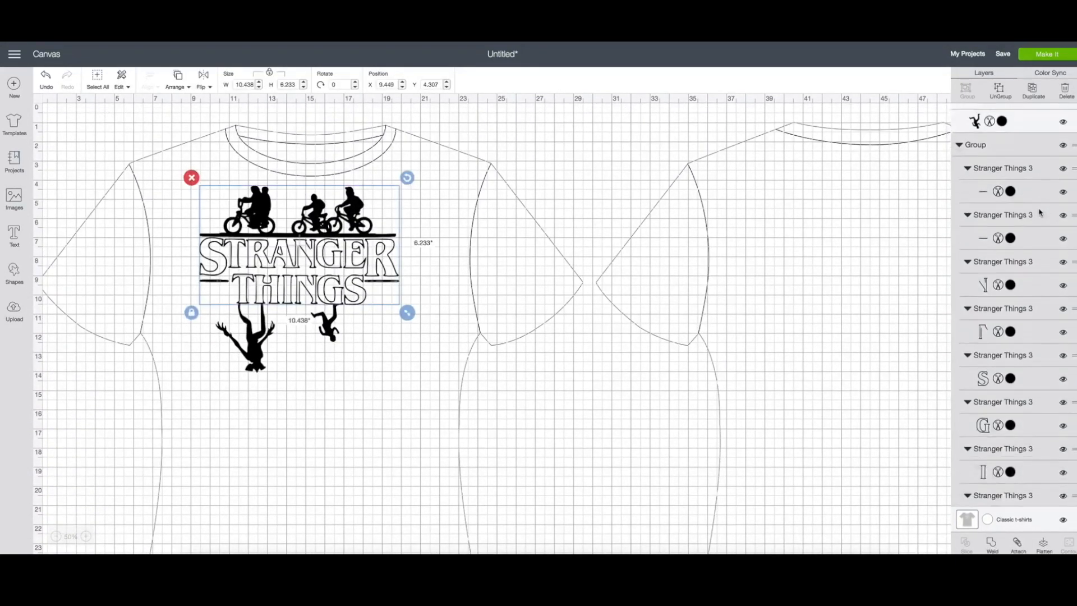
pyautogui.scroll(-5, 1035, 230)
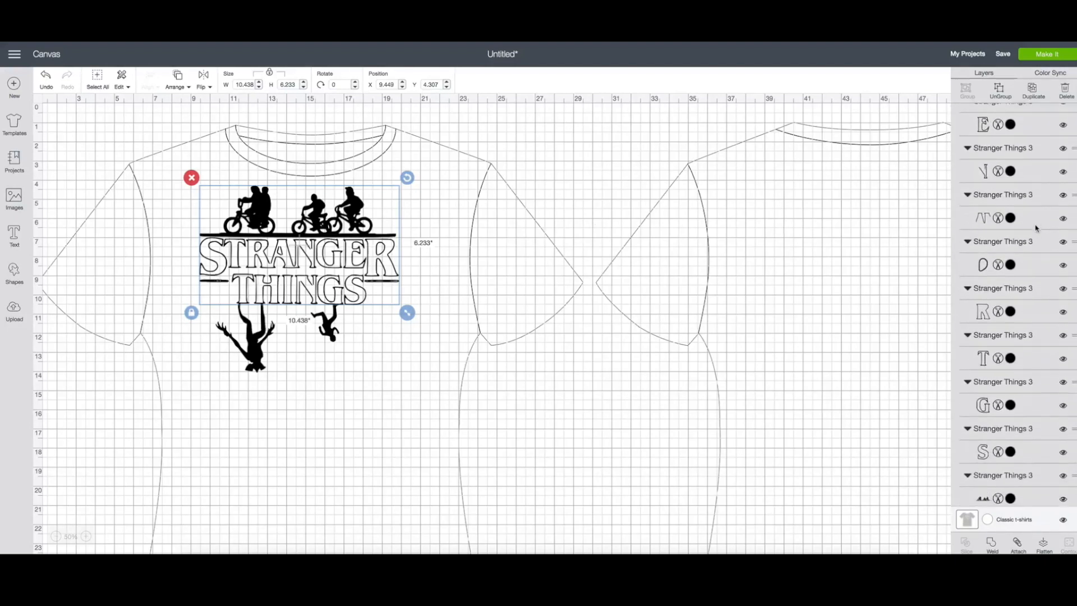
pyautogui.click(1033, 496)
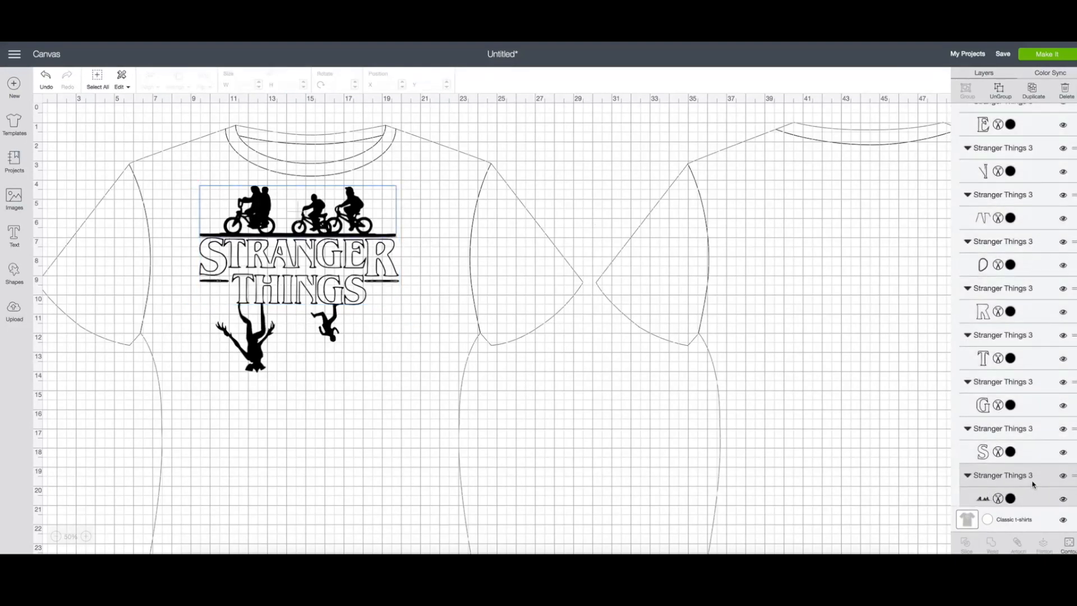
pyautogui.click(1063, 476)
pyautogui.click(1063, 476)
pyautogui.click(610, 208)
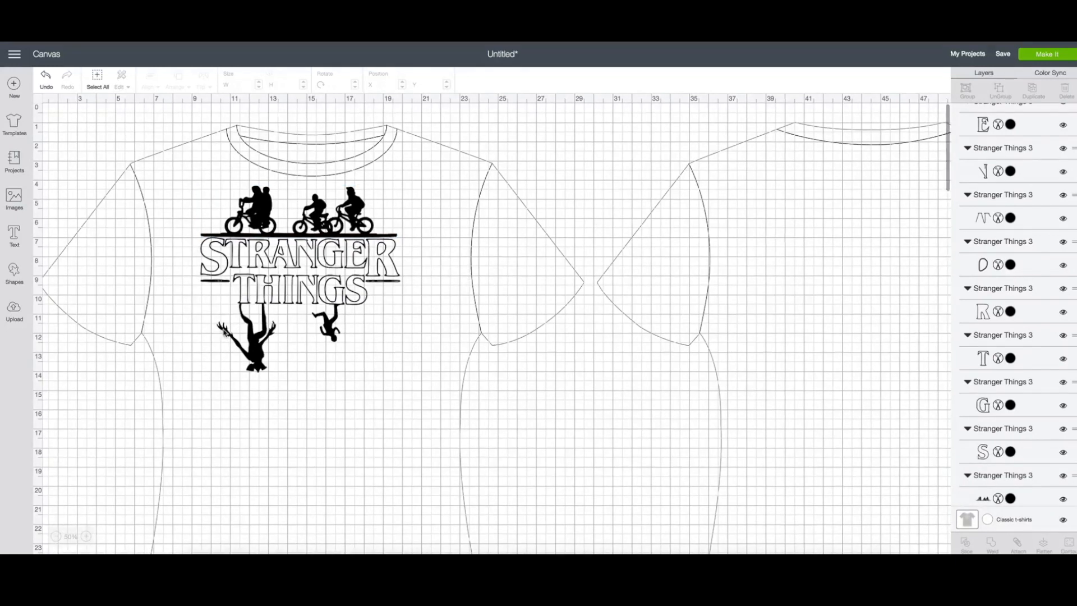
# Step: Move the riders, lettering and both upside-down figures together to about X 9.06, Y 3.946
pyautogui.scroll(-1, 224, 332)
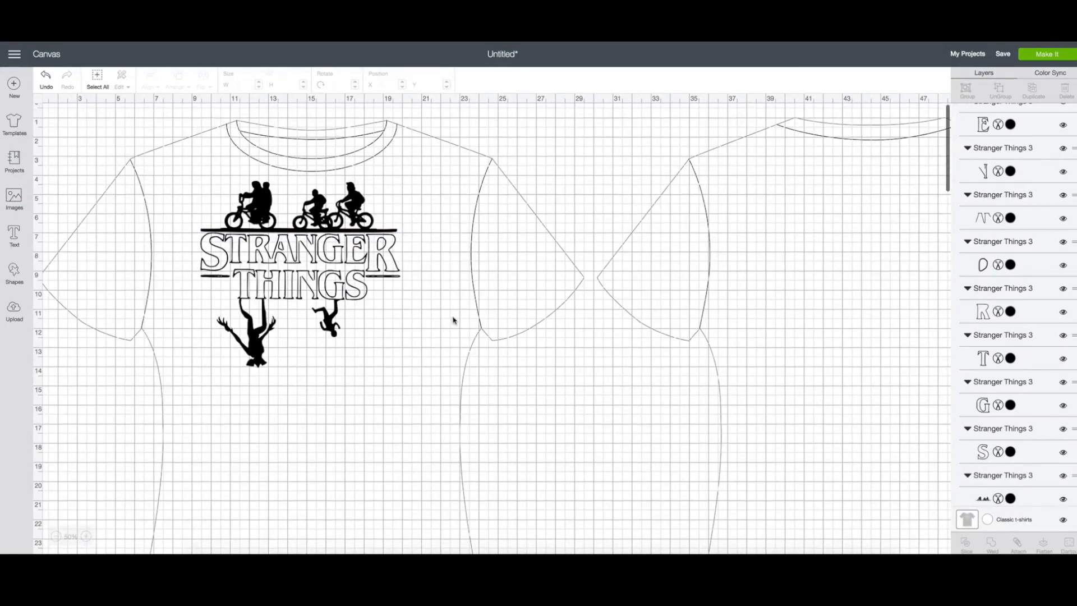
pyautogui.moveTo(421, 401); pyautogui.dragTo(188, 248)
pyautogui.moveTo(325, 247)
pyautogui.mouseDown()
pyautogui.moveTo(383, 254)
pyautogui.moveTo(317, 241)
pyautogui.mouseUp()
pyautogui.click(493, 248)
pyautogui.click(339, 199)
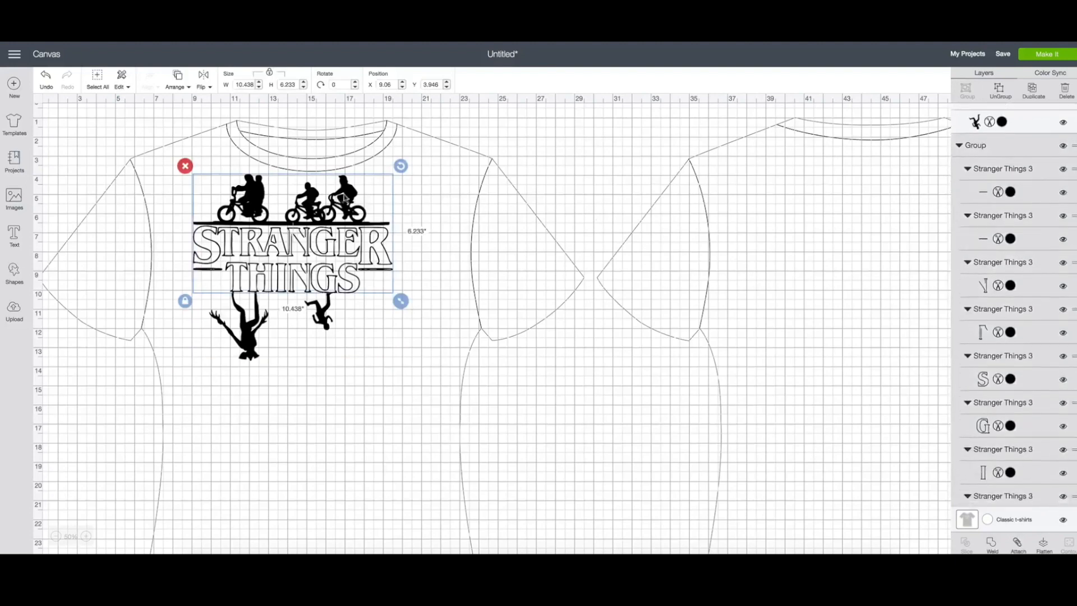
pyautogui.moveTo(339, 198); pyautogui.dragTo(340, 195)
pyautogui.hotkey('ctrl', 'z')
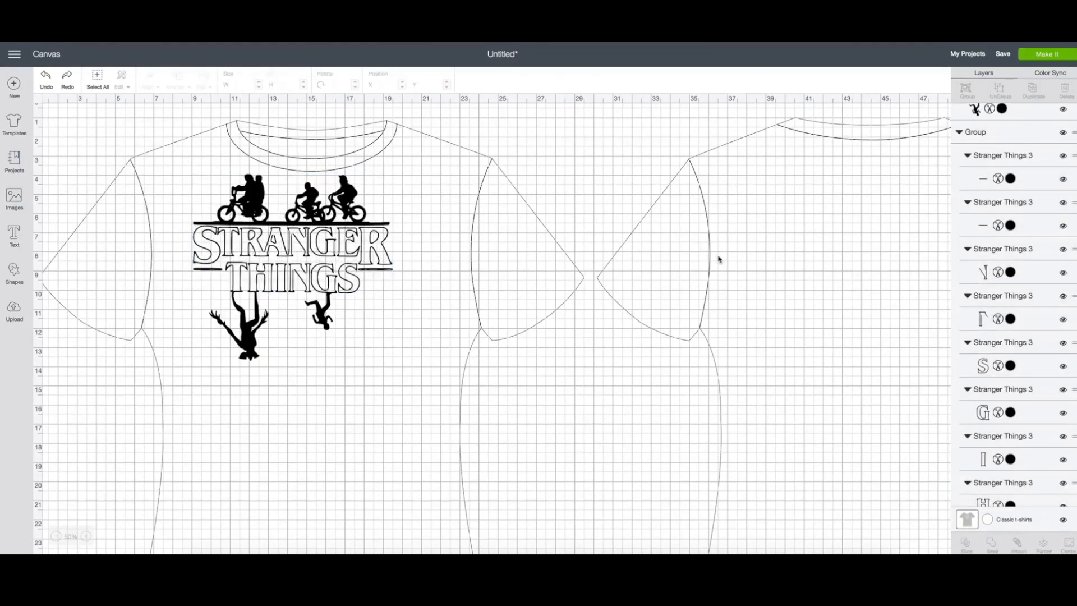
# Step: Ungroup the riders and STRANGER THINGS lettering into separate pieces
pyautogui.scroll(2, 1039, 189)
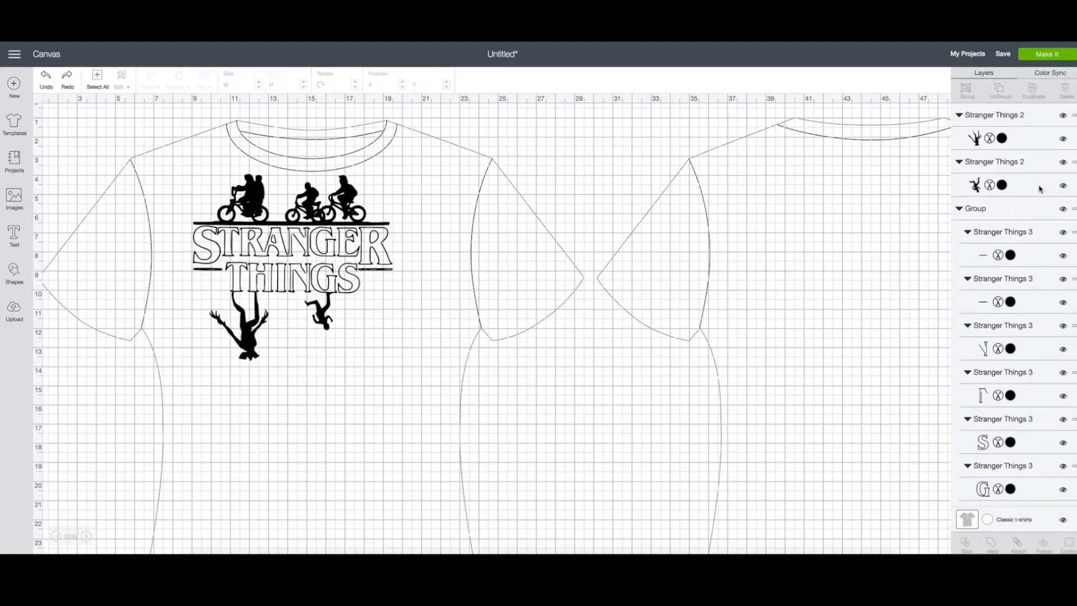
pyautogui.click(1018, 207)
pyautogui.hotkey('ctrl', 'y')
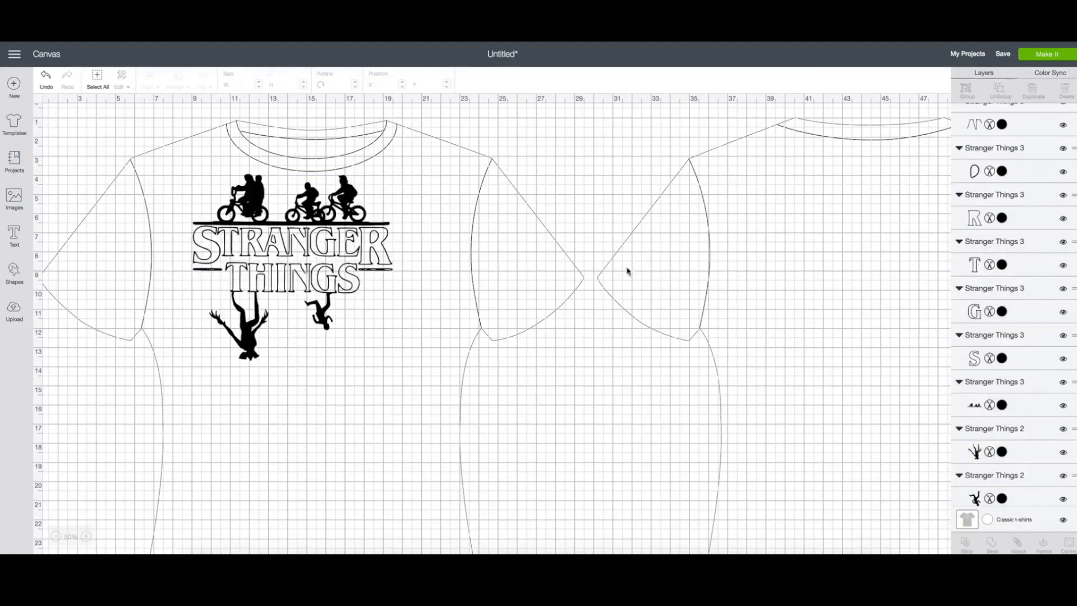
# Step: Move the bicycle riders aside to about X 25.841, Y 2.168, and weld the lettering and two upside-down figures into one shape
pyautogui.scroll(-1, 533, 240)
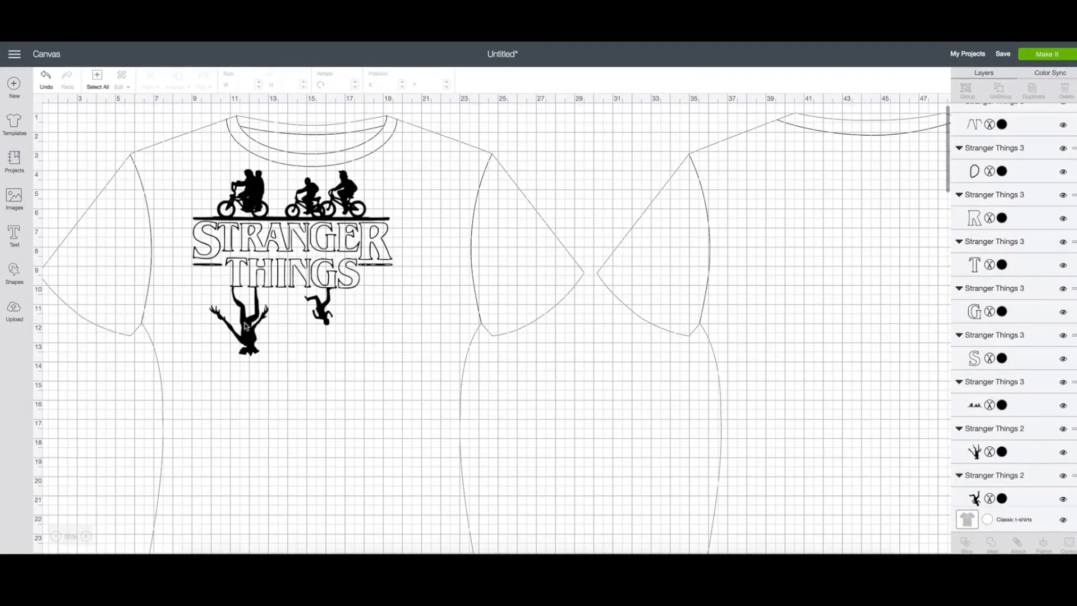
pyautogui.scroll(1, 247, 325)
pyautogui.scroll(1, 286, 349)
pyautogui.click(341, 199)
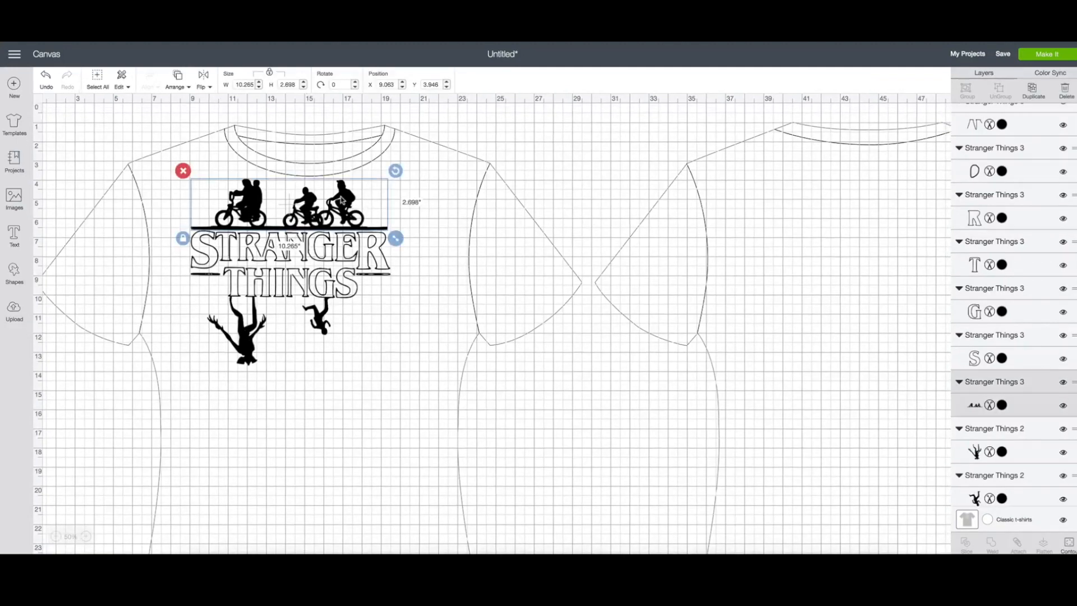
pyautogui.moveTo(341, 199); pyautogui.dragTo(662, 163)
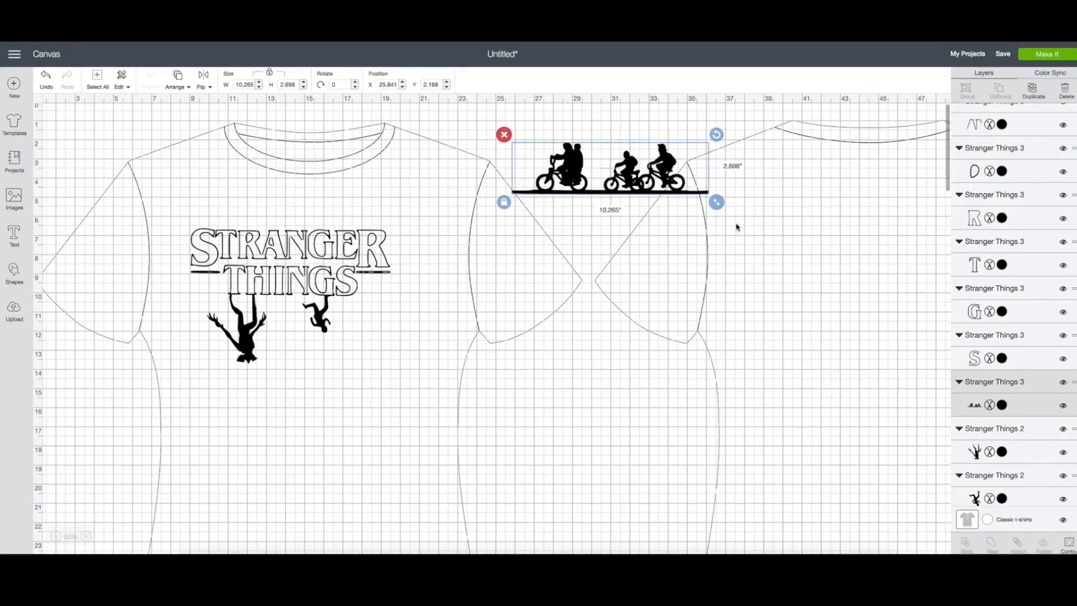
pyautogui.moveTo(443, 211); pyautogui.dragTo(171, 393)
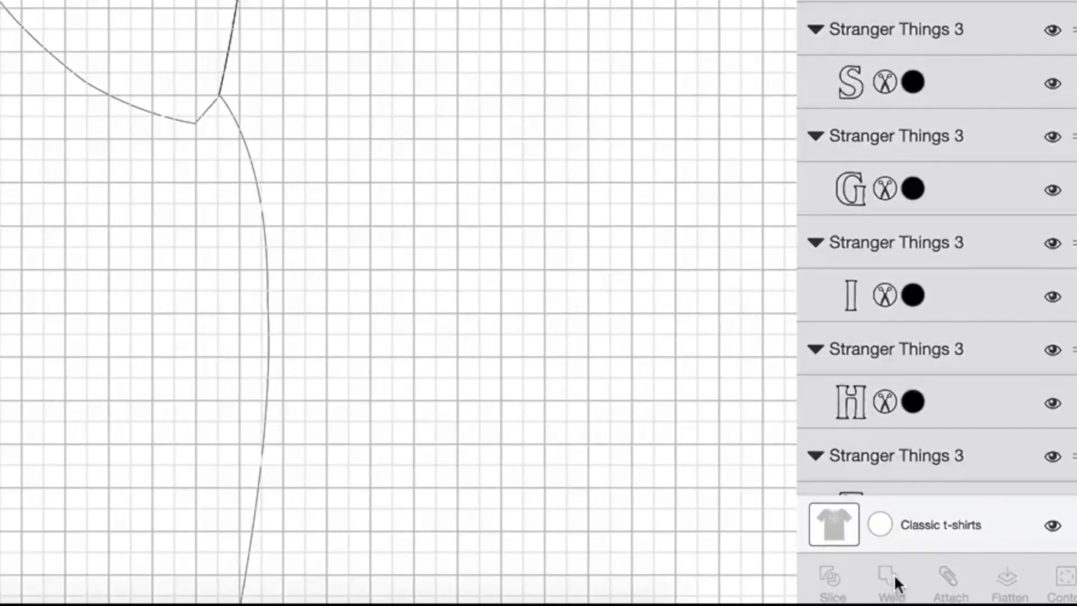
pyautogui.click(892, 575)
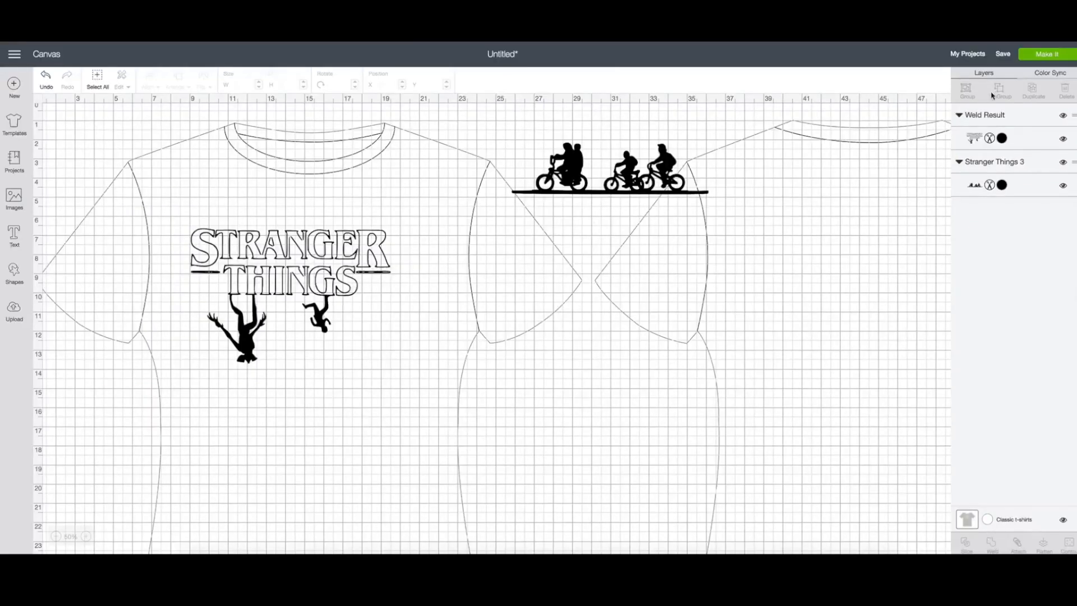
# Step: Move the bicycle riders back directly above the STRANGER lettering, at about X 9.063, Y 3.891, and group them with the welded shape
pyautogui.click(572, 169)
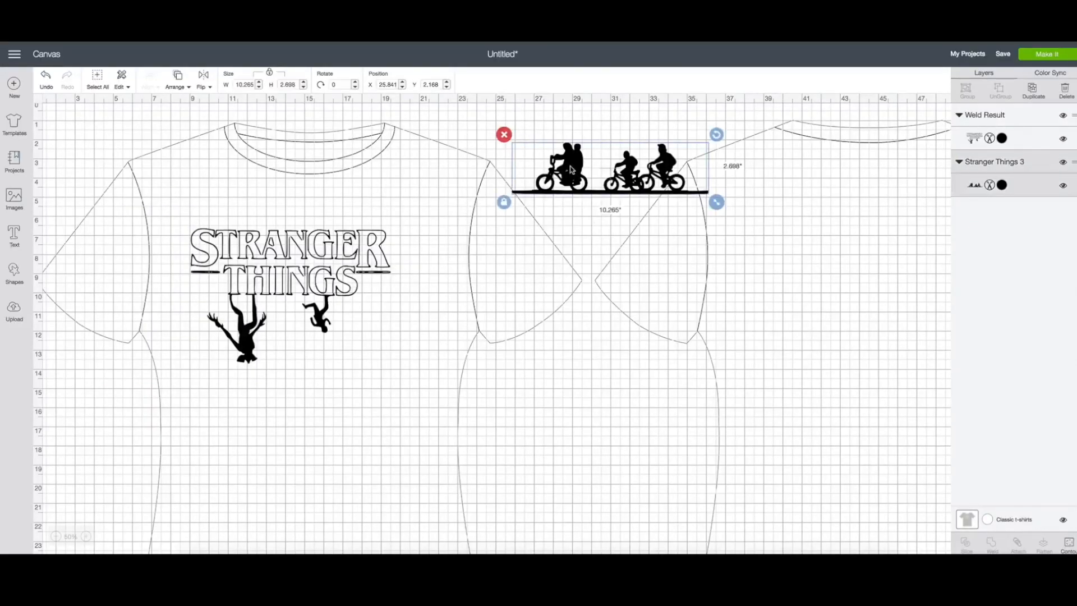
pyautogui.moveTo(571, 169); pyautogui.dragTo(251, 202)
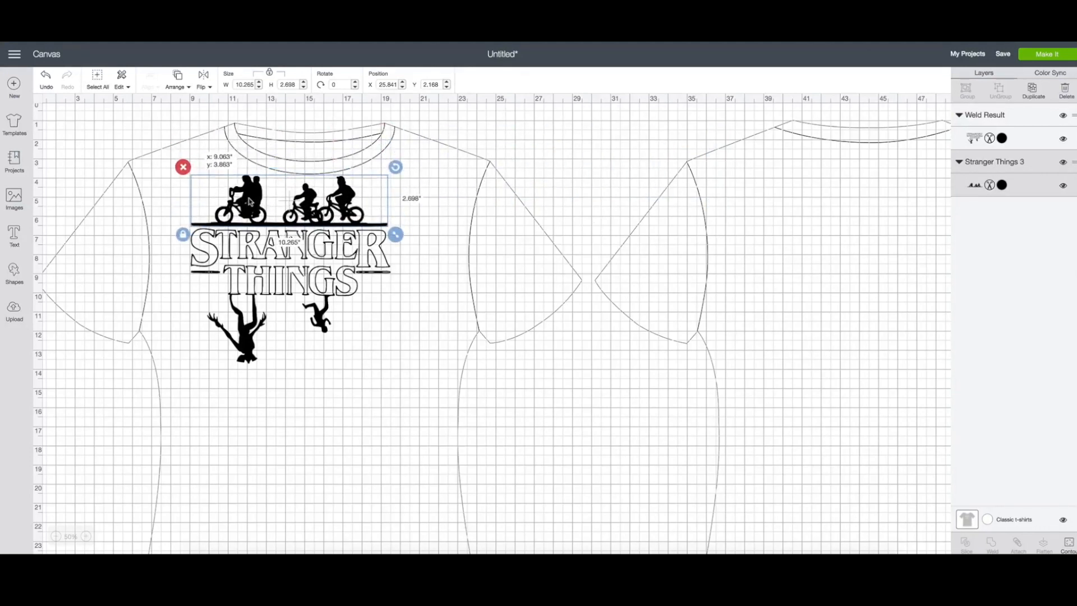
pyautogui.click(458, 152)
pyautogui.moveTo(459, 154); pyautogui.dragTo(156, 396)
pyautogui.click(970, 92)
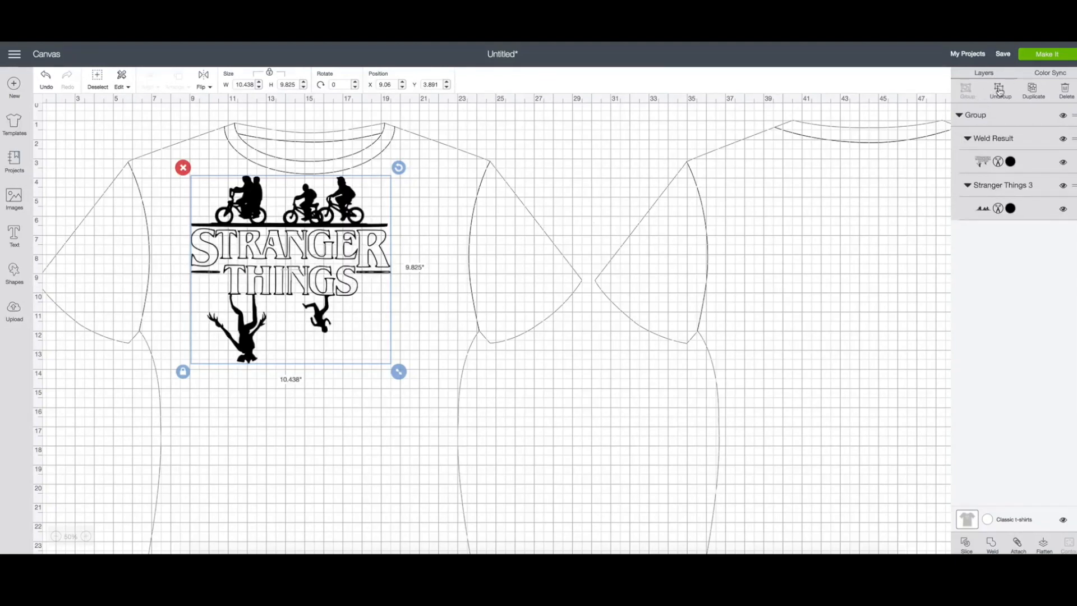
# Step: Preview the welded lettering and separate riders on the cutting mat, and return to the canvas
pyautogui.click(1052, 56)
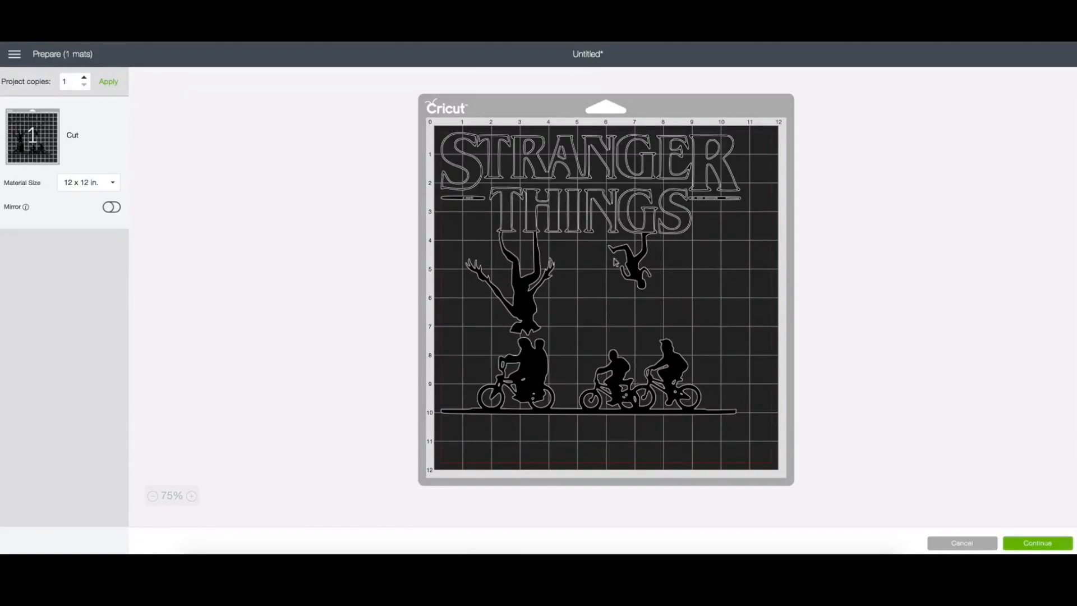
pyautogui.click(962, 543)
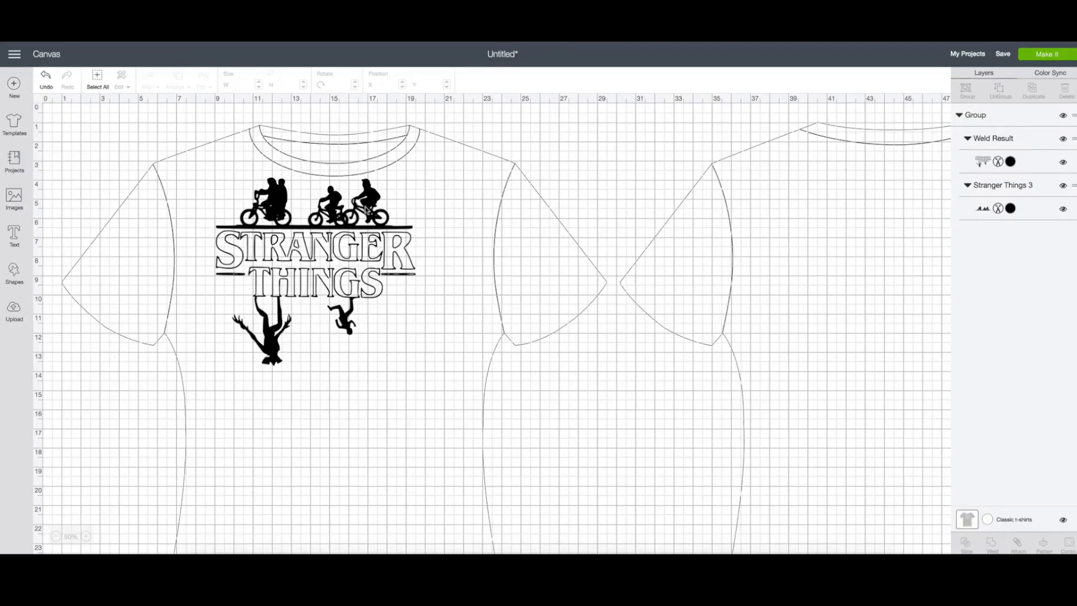
# Step: Ungroup the combined design and move the bicycle riders aside to about X 23.563, Y 3.307
pyautogui.moveTo(365, 207)
pyautogui.mouseDown()
pyautogui.moveTo(434, 175)
pyautogui.moveTo(366, 205)
pyautogui.mouseUp()
pyautogui.click(543, 211)
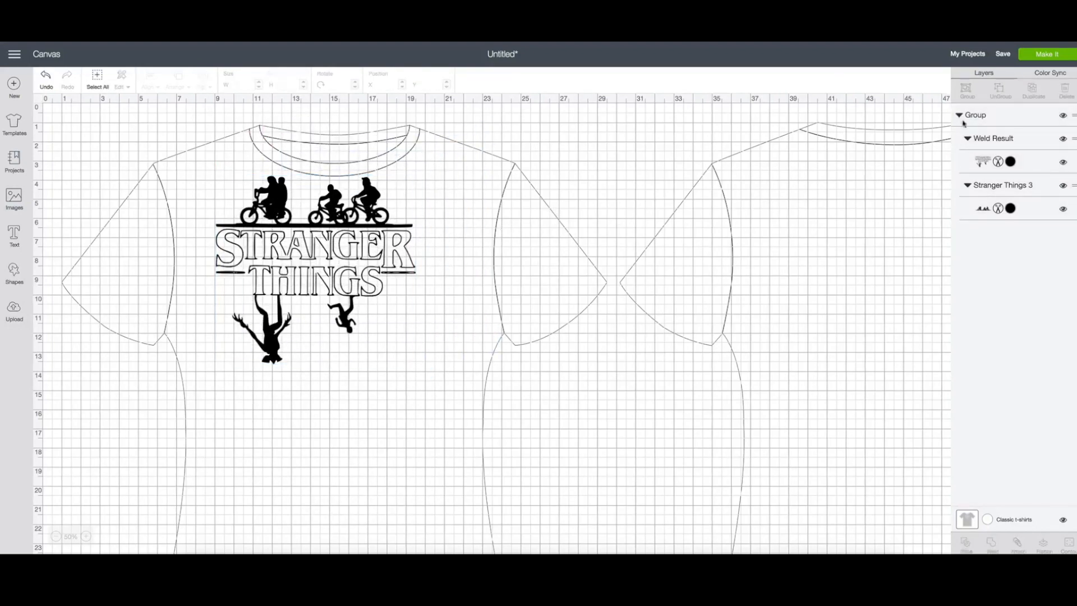
pyautogui.click(985, 116)
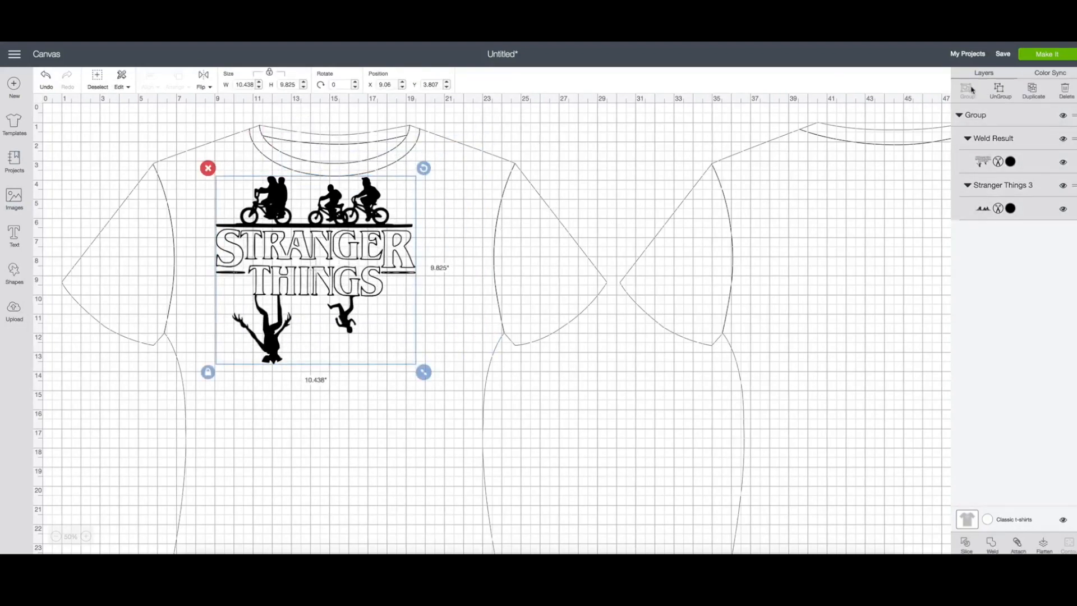
pyautogui.click(1001, 91)
pyautogui.moveTo(288, 200); pyautogui.dragTo(566, 191)
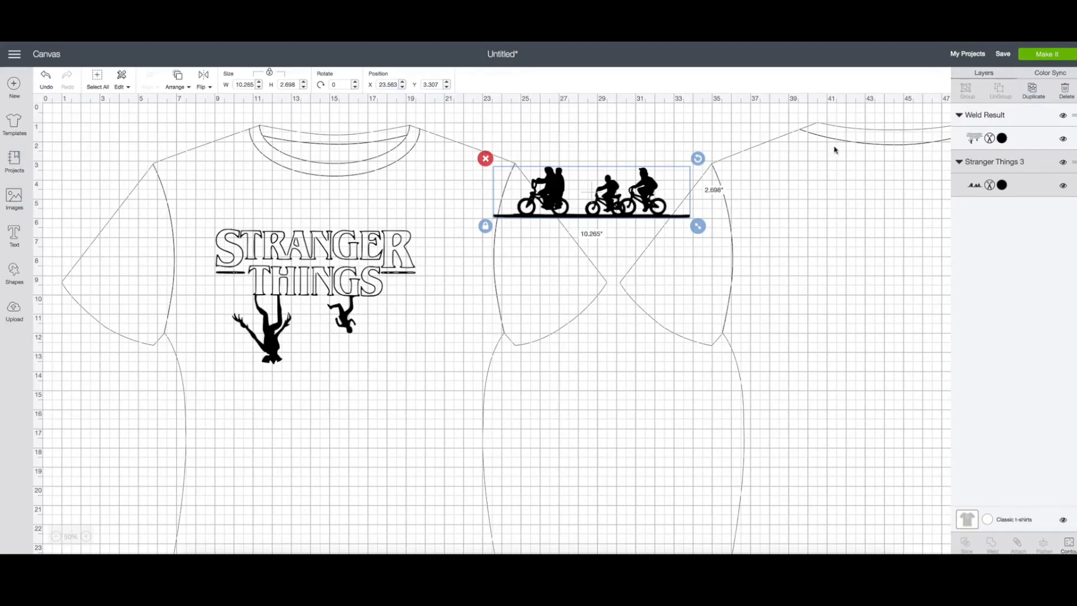
# Step: Hide the bicycle riders, preview the welded lettering alone on the cutting mat, and return to the canvas
pyautogui.click(1064, 163)
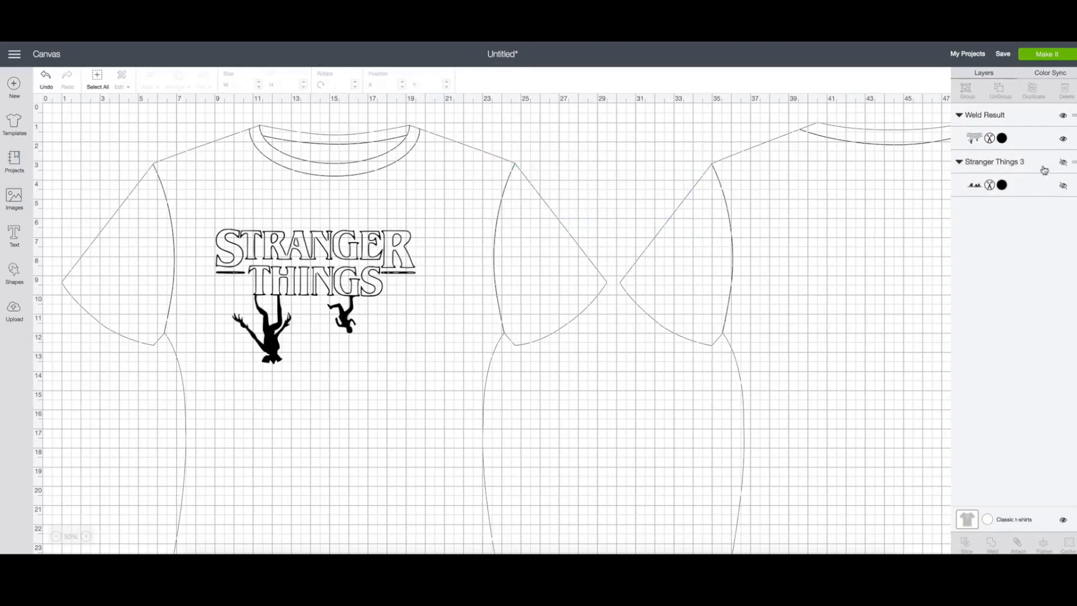
pyautogui.click(1047, 57)
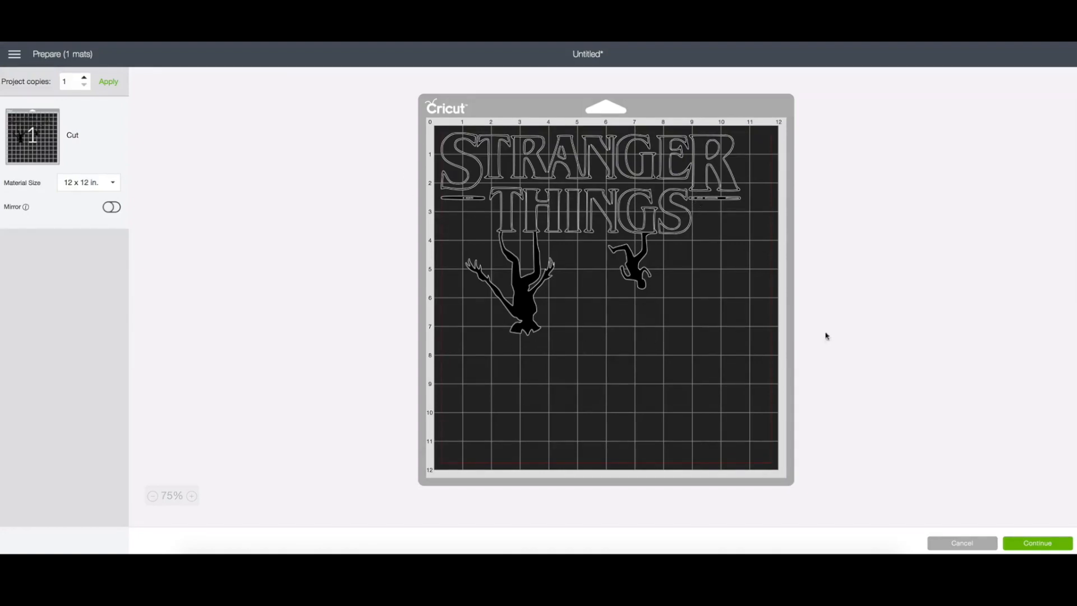
pyautogui.click(962, 543)
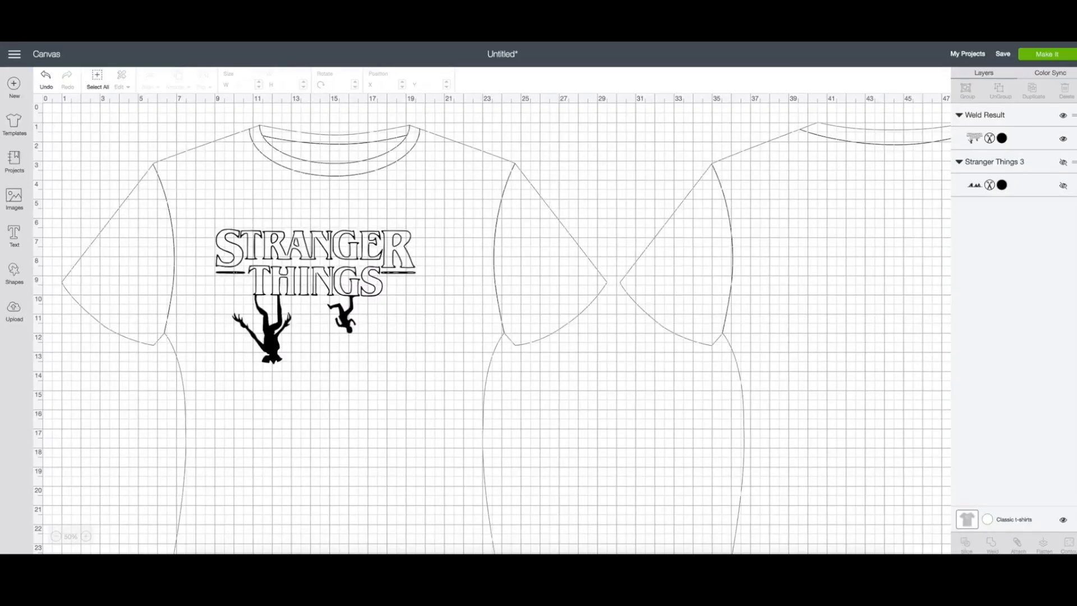
# Step: Hide the welded lettering, show the bicycle riders, and preview the riders alone on the cutting mat before returning to the canvas
pyautogui.click(1064, 115)
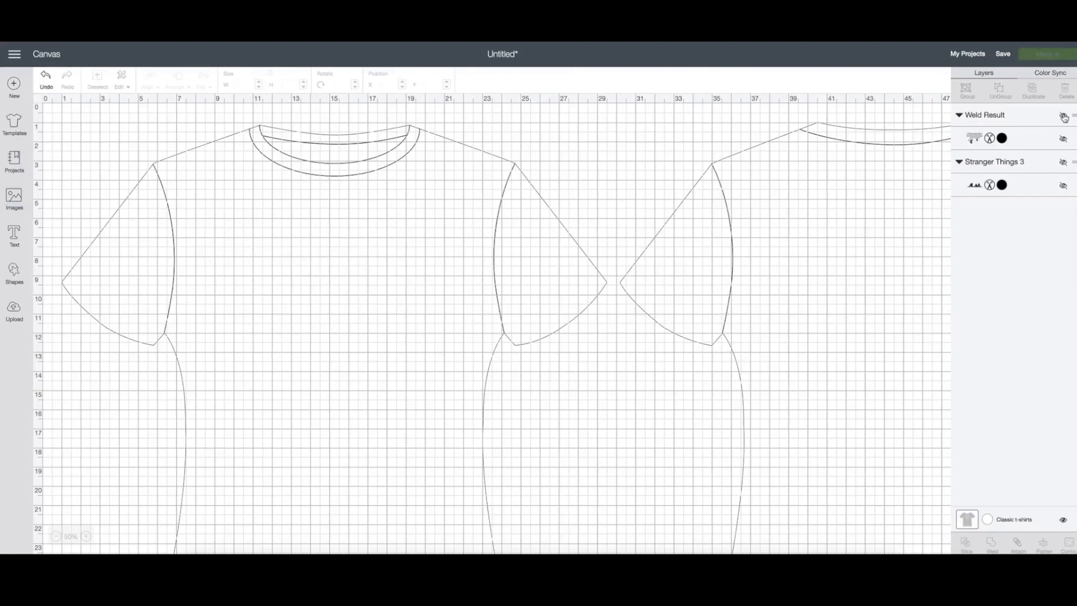
pyautogui.click(1064, 162)
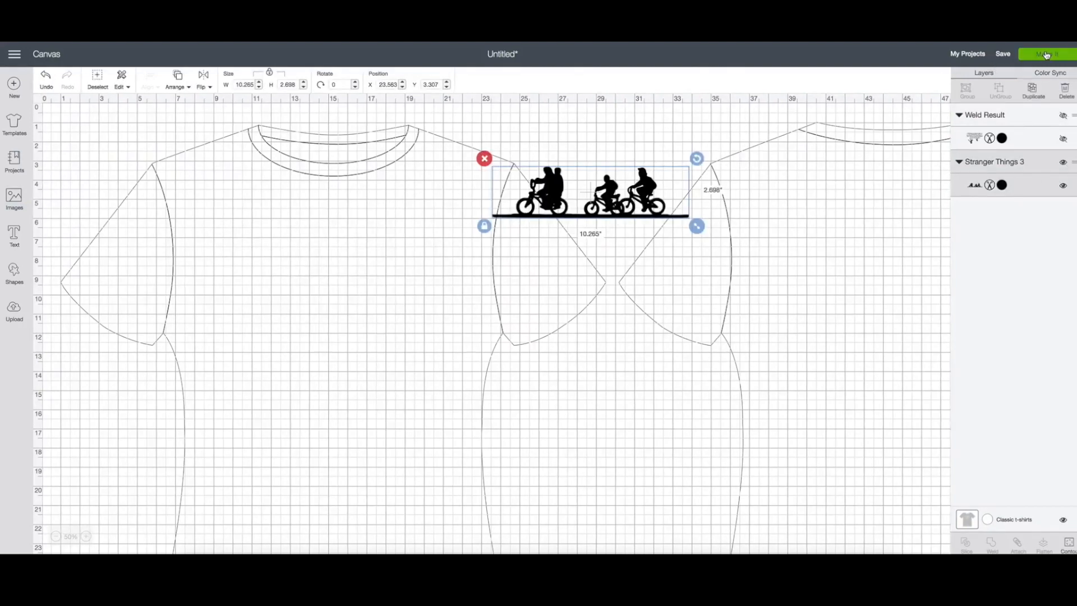
pyautogui.click(1047, 54)
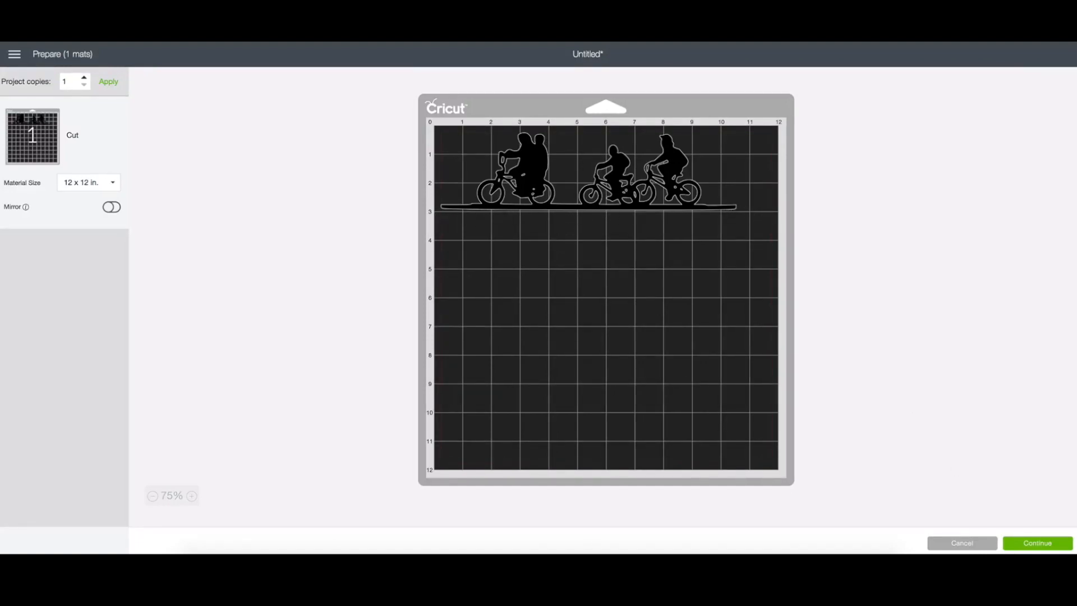
pyautogui.click(976, 545)
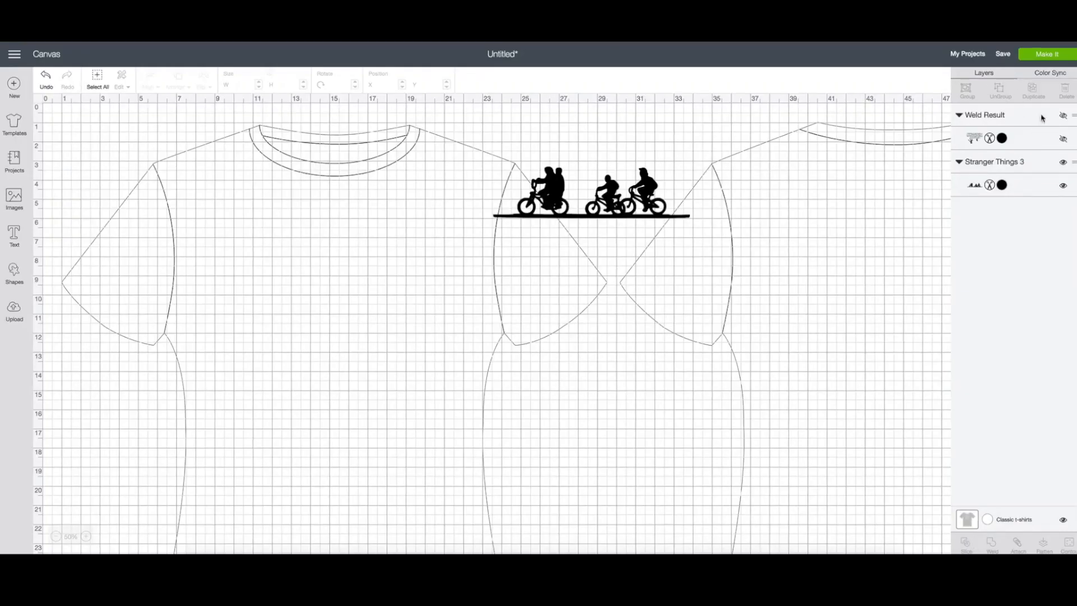
# Step: Show the lettering again, move the riders back directly above it at about X 9.119, Y 3.807, and weld everything into one shape
pyautogui.click(1064, 115)
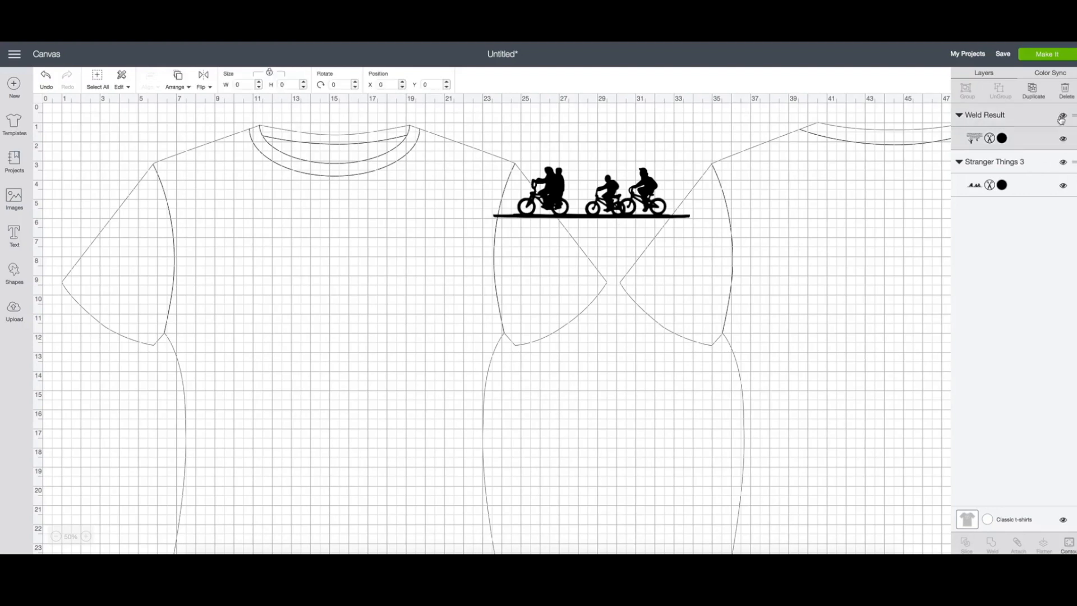
pyautogui.moveTo(568, 196); pyautogui.dragTo(350, 210)
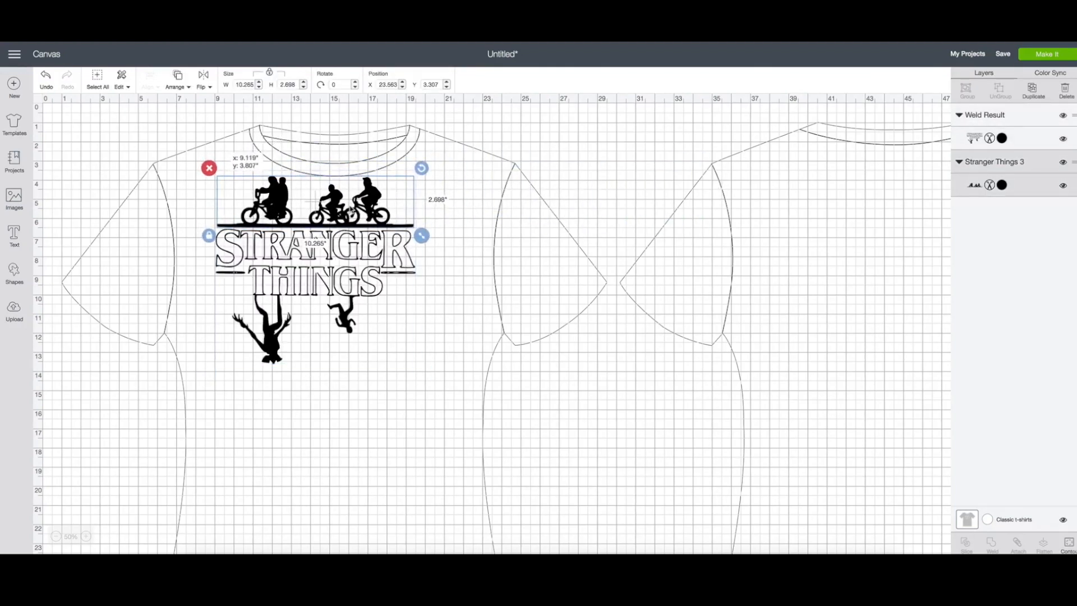
pyautogui.moveTo(494, 400); pyautogui.dragTo(212, 159)
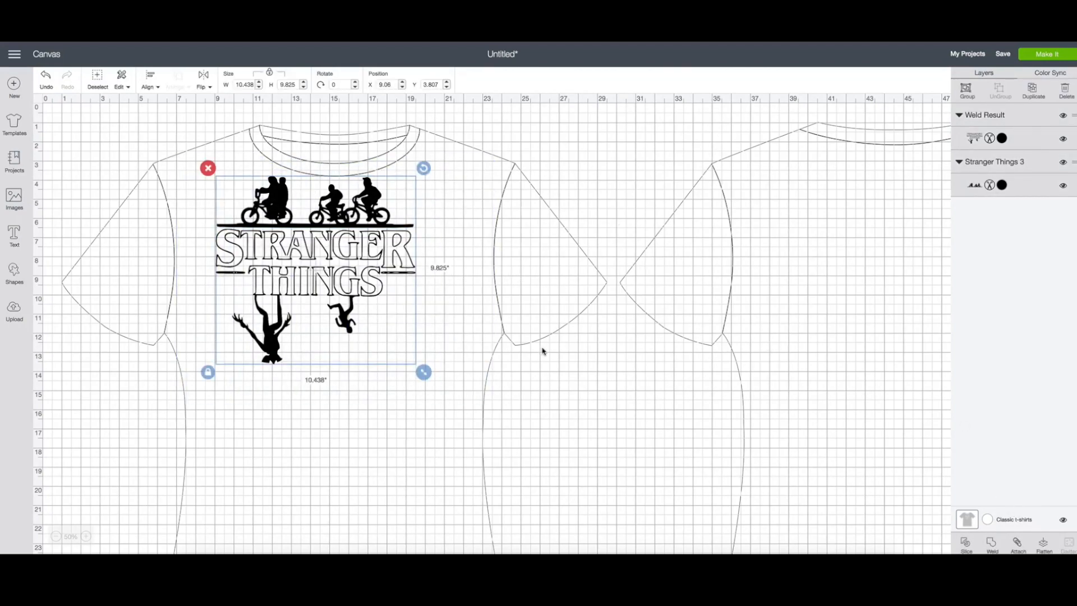
pyautogui.click(992, 544)
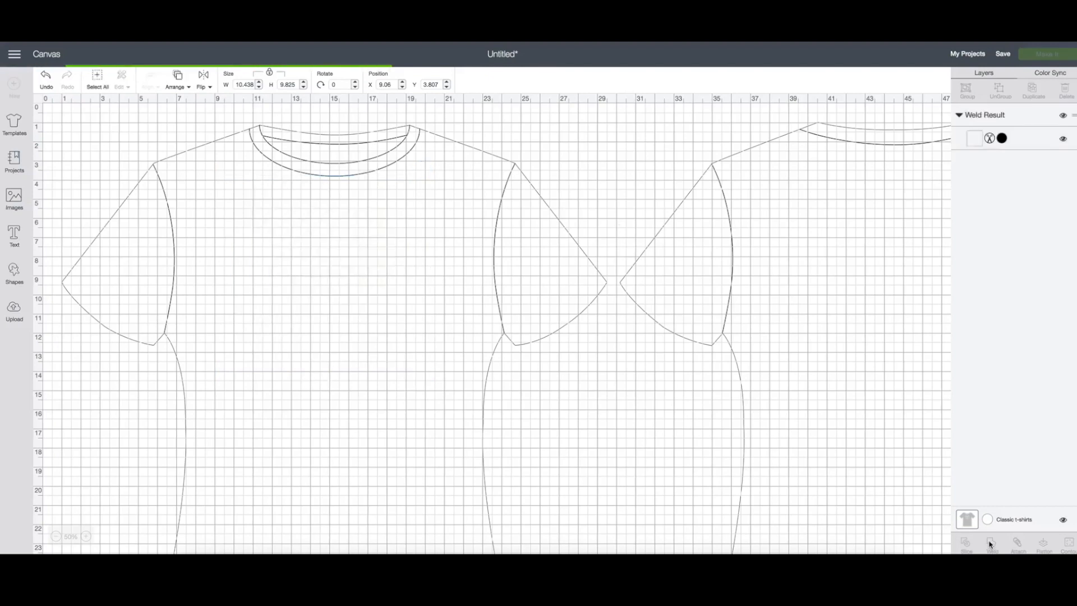
# Step: Move the fully welded design up the shirt to about X 9.032, Y 2.446, and preview it on the cutting mat
pyautogui.moveTo(343, 283); pyautogui.dragTo(343, 257)
pyautogui.click(680, 190)
pyautogui.click(337, 222)
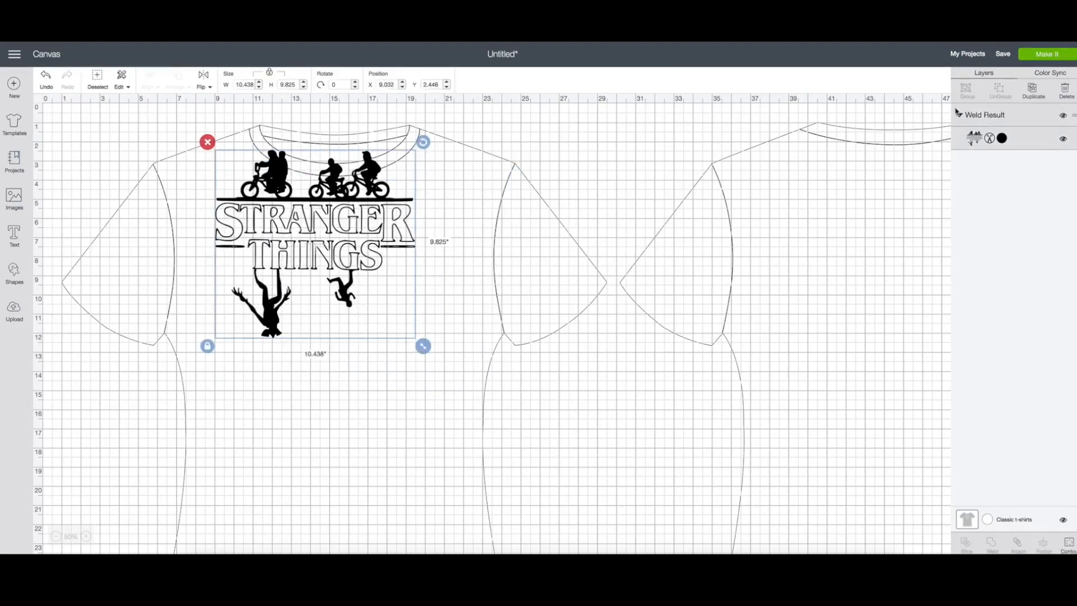
pyautogui.click(1047, 54)
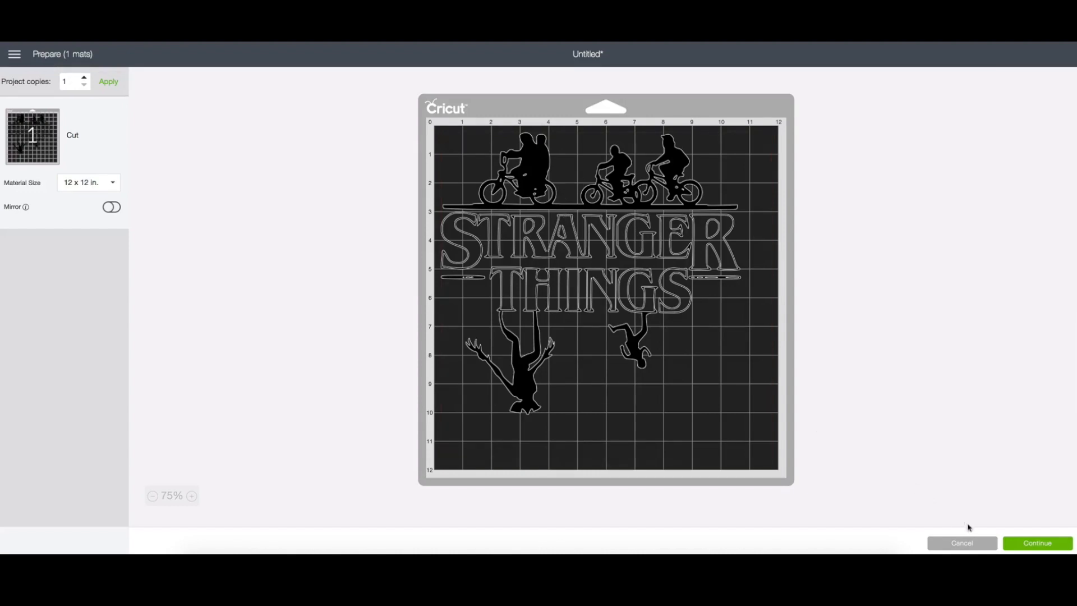
pyautogui.click(972, 547)
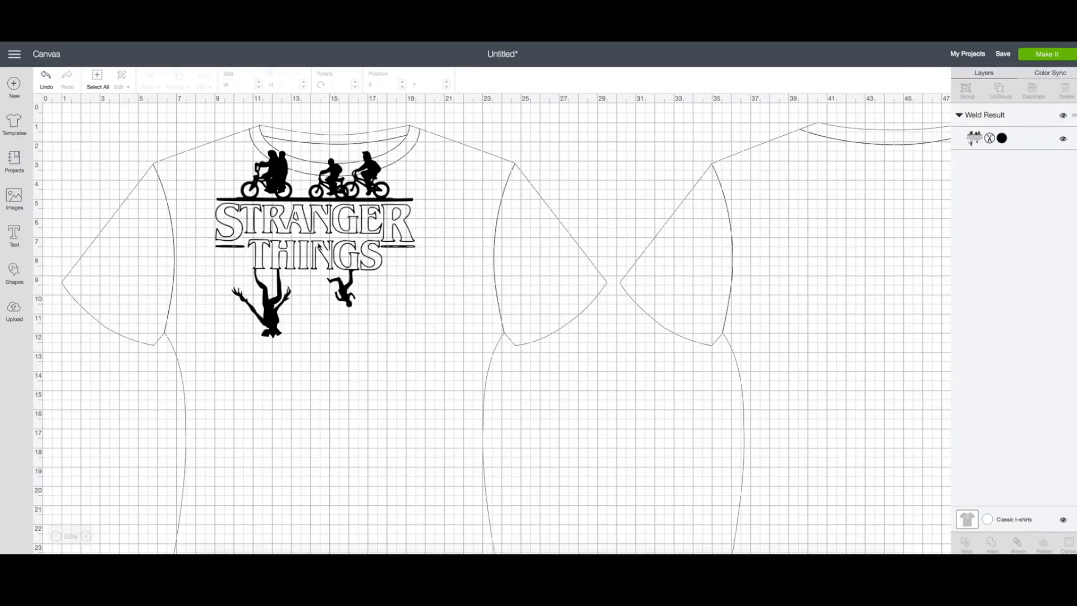